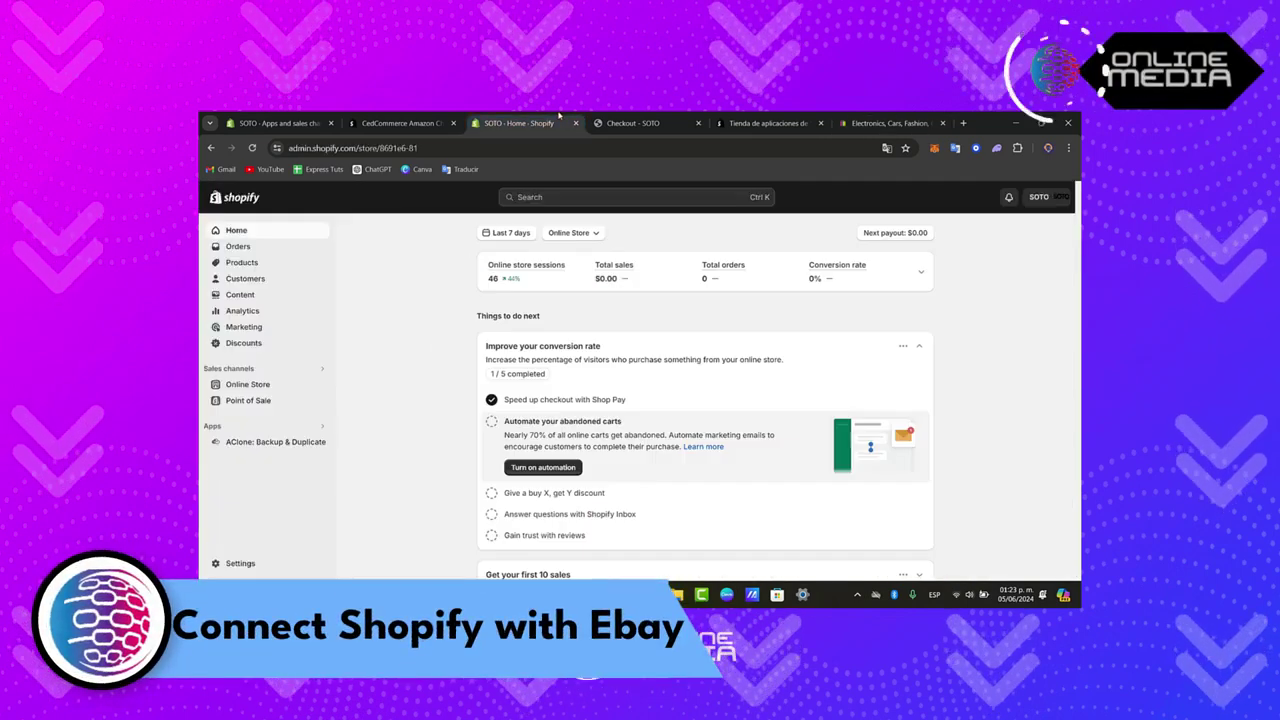
Close the checkout, Shopify App Store and CedCommerce pages, and switch to the eBay home page
click(668, 123)
click(698, 123)
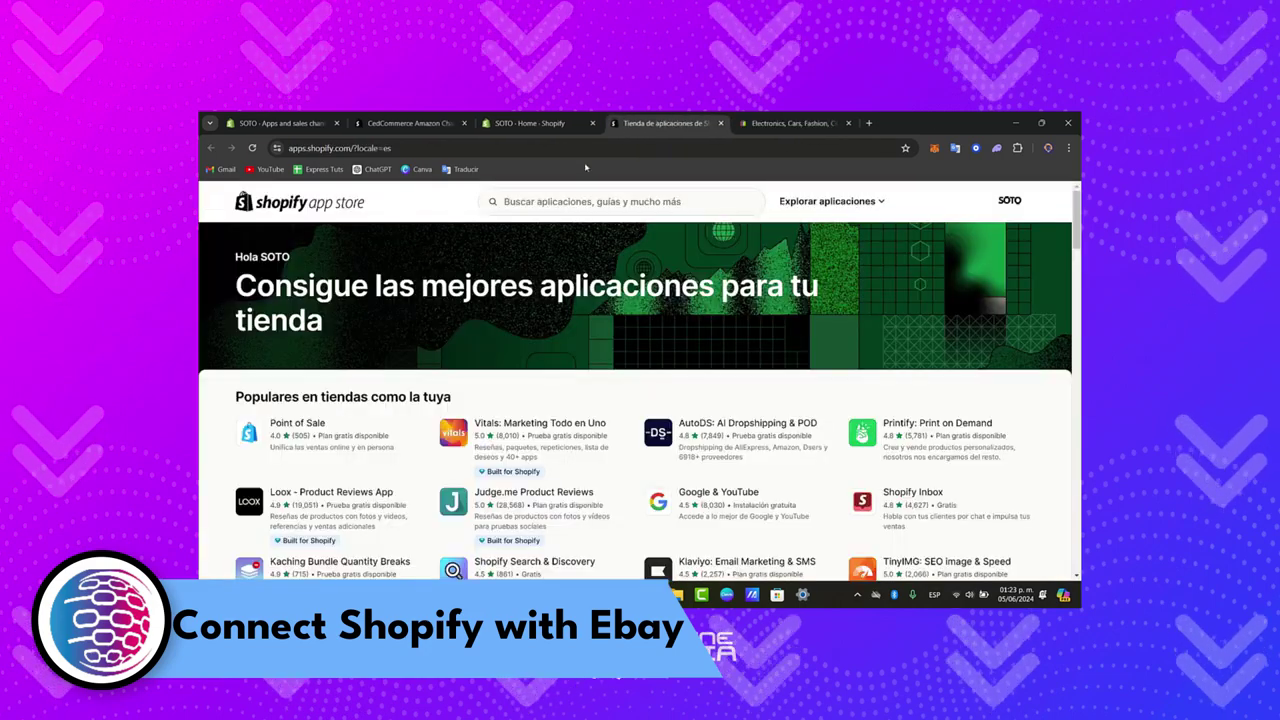
click(545, 121)
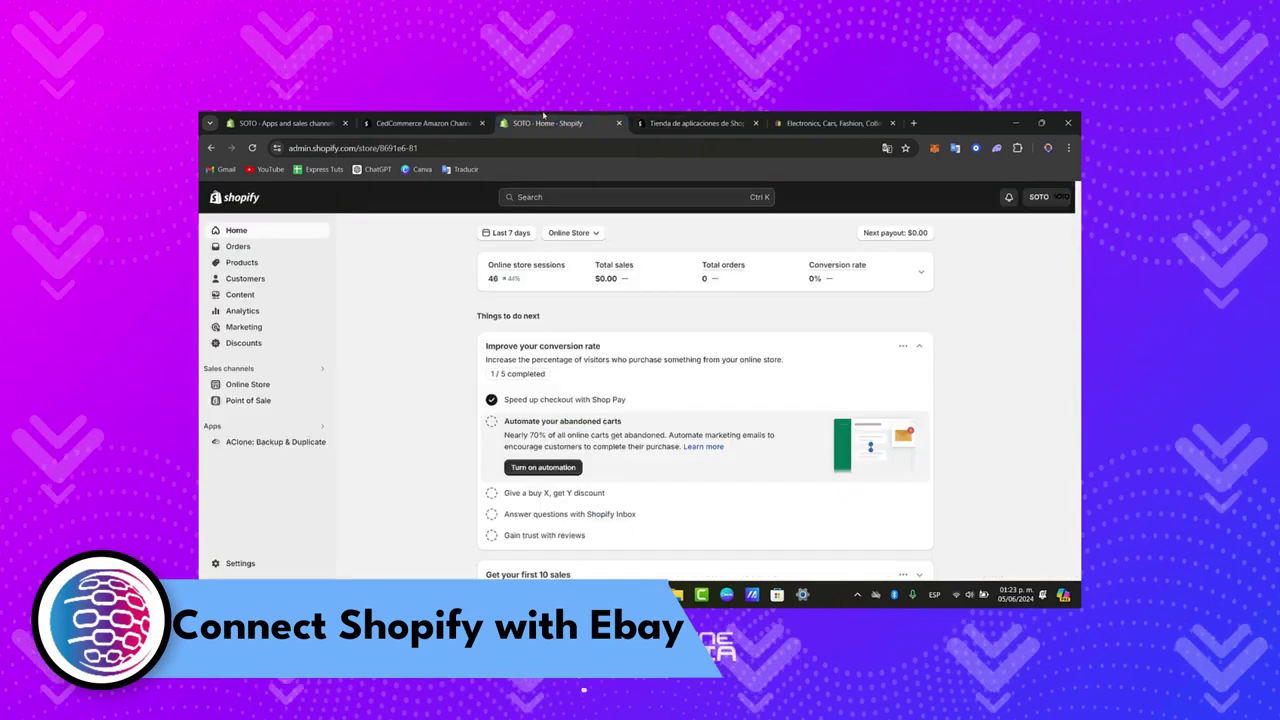
click(755, 123)
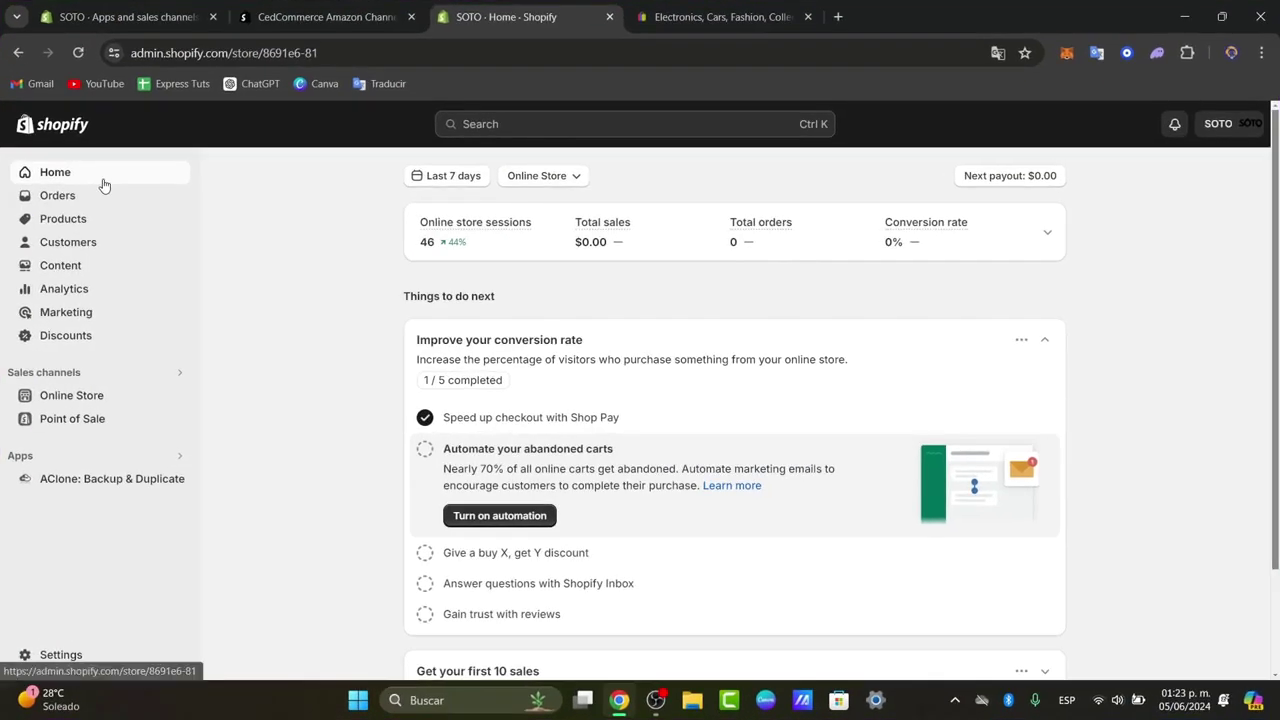
click(411, 17)
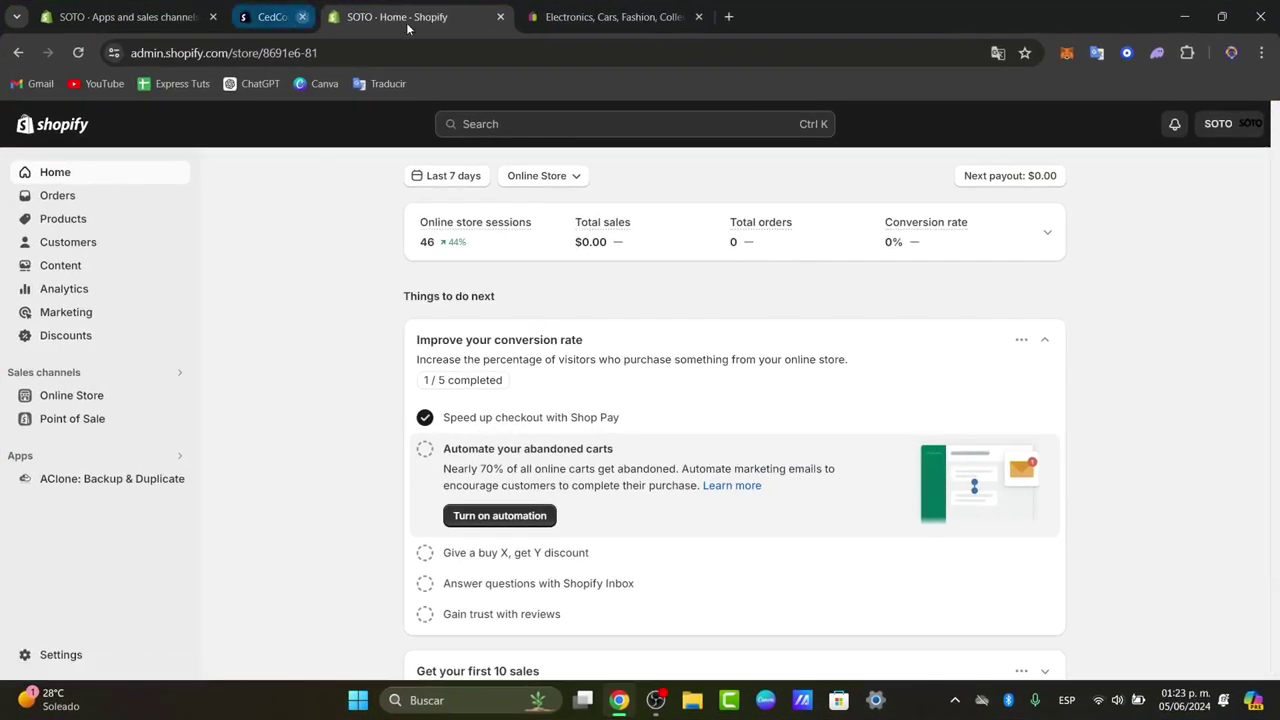
click(498, 19)
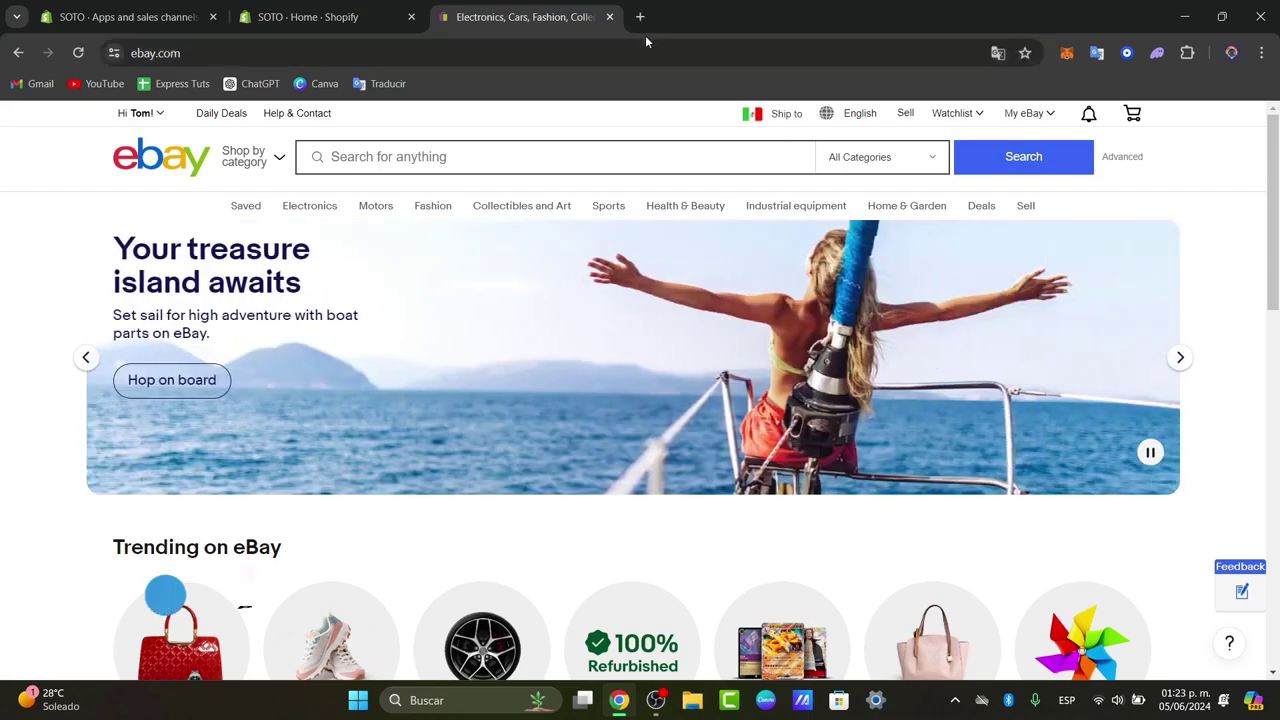
Open eBay's selling page by adding /sell to the ebay.com address
click(617, 46)
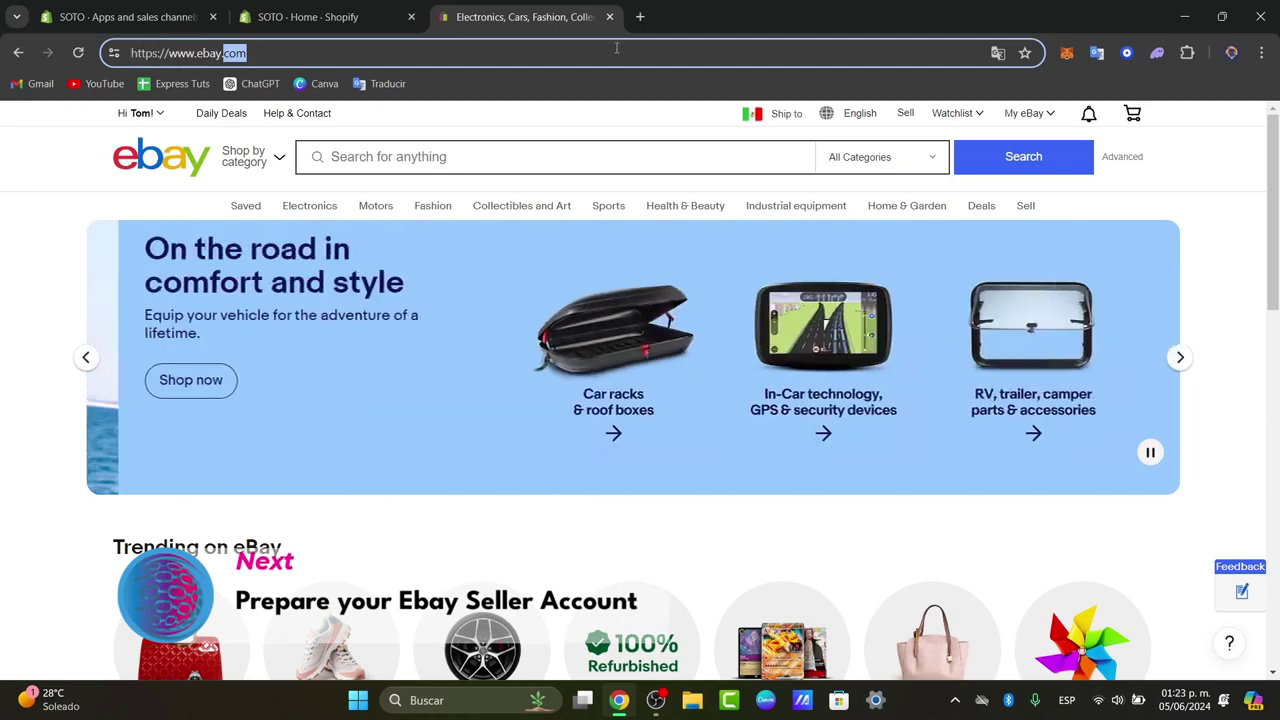
click(541, 48)
text(/sell)
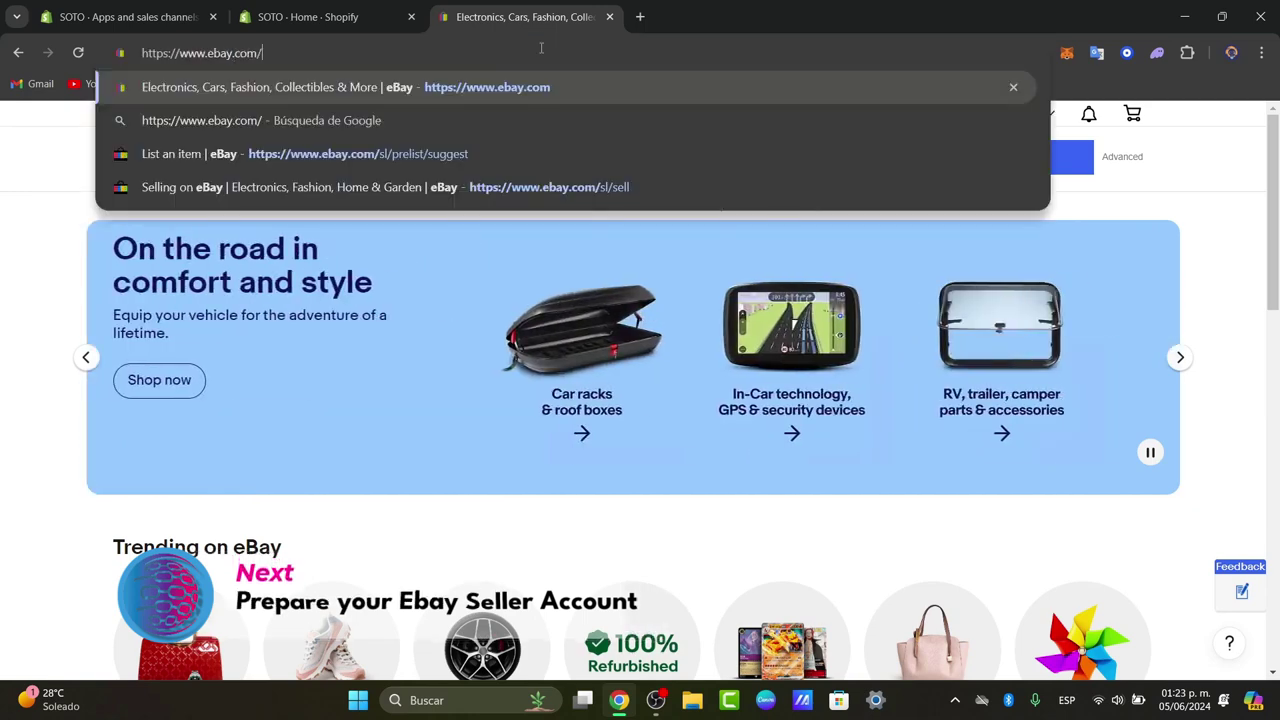
key(Return)
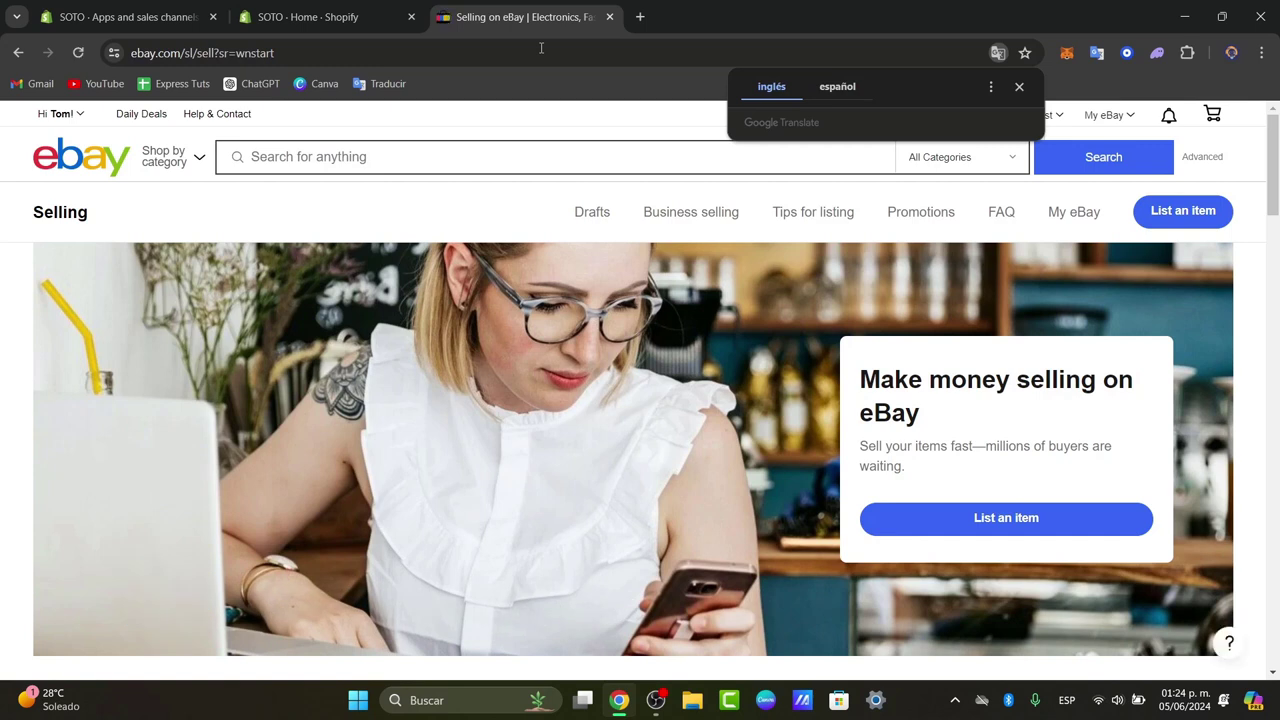
View the page for starting a listing, return to the selling page and look over the drafts
scroll(900, 400, down, 2)
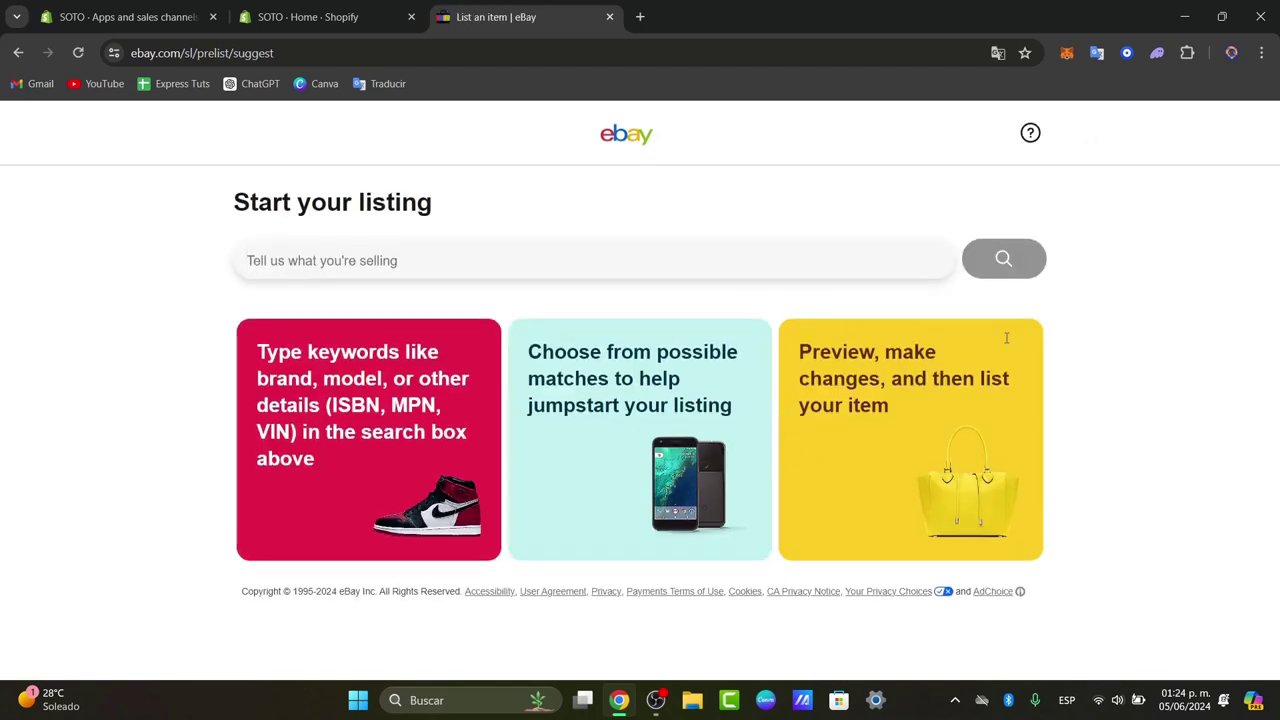
click(18, 52)
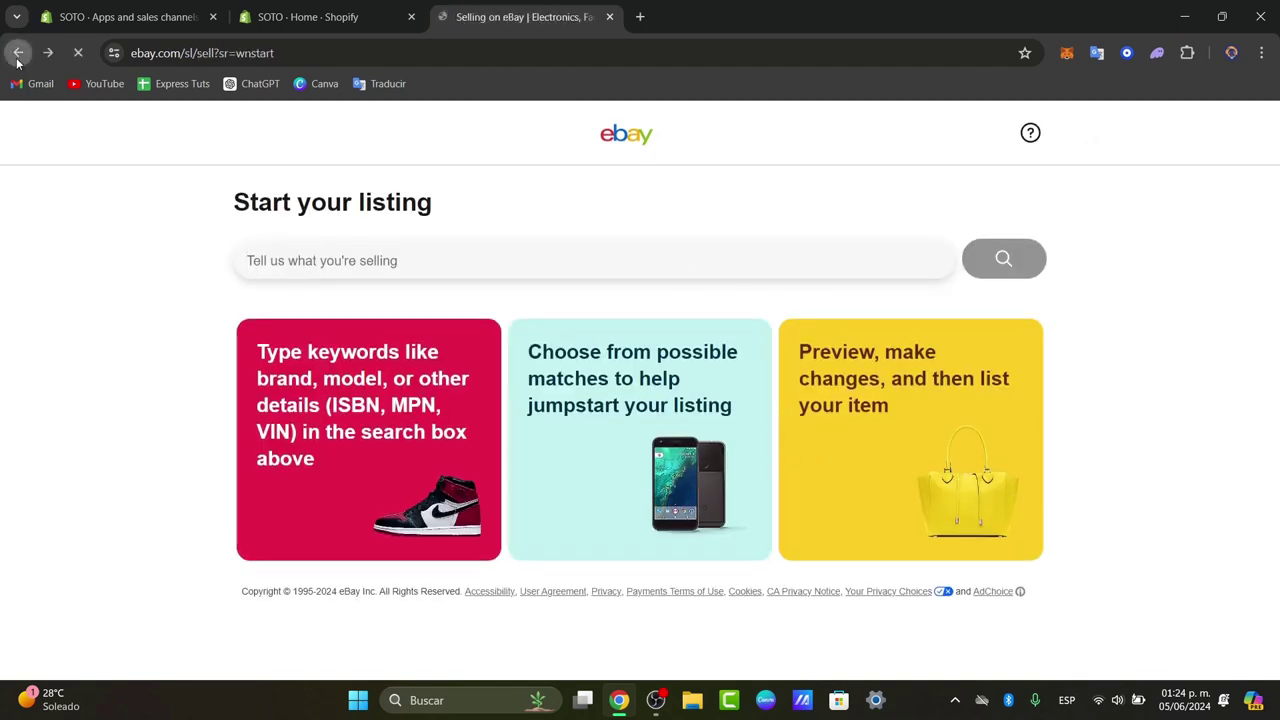
scroll(717, 468, down, 1)
scroll(717, 468, down, 2)
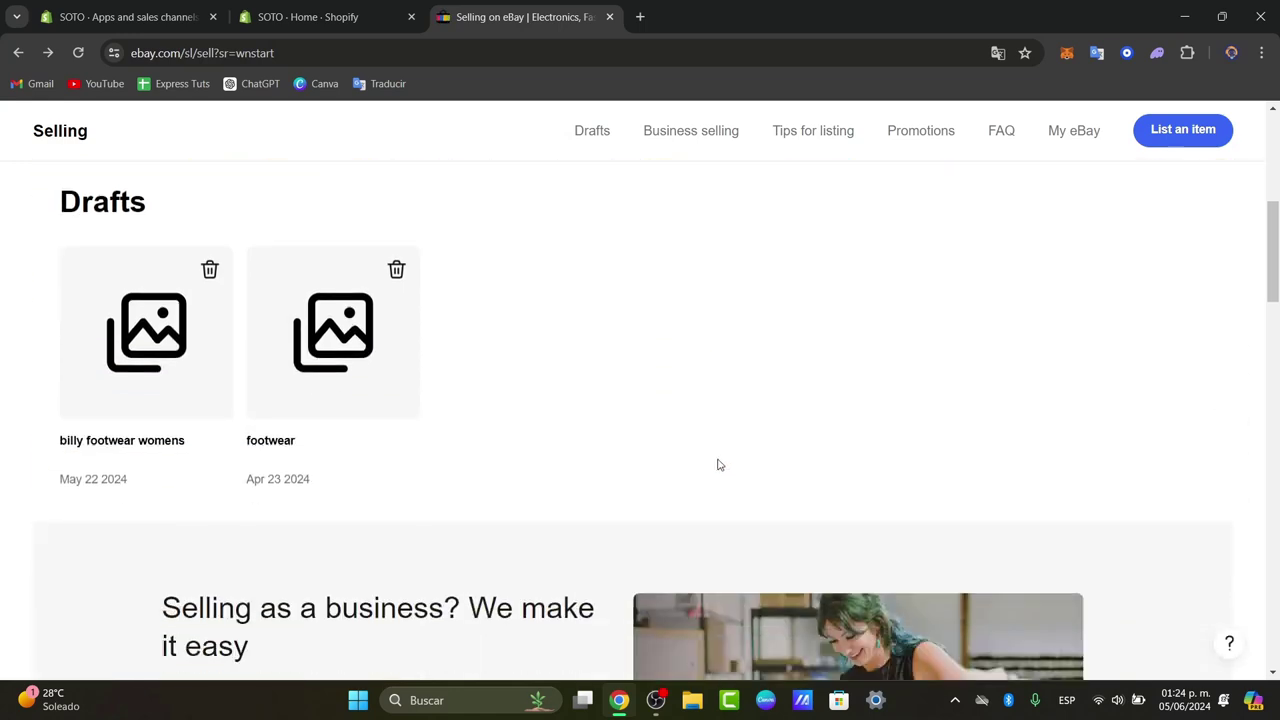
Go to the Business selling section of the selling page and open its Learn more page
click(704, 133)
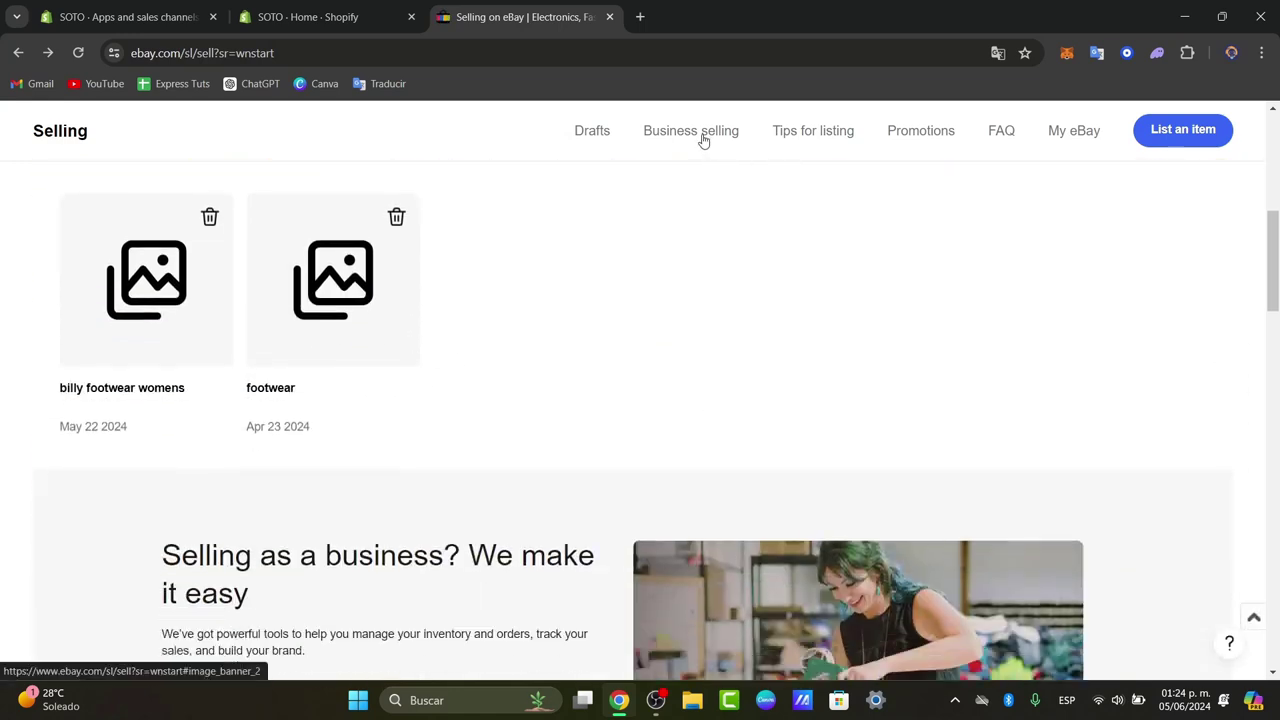
scroll(397, 393, up, 3)
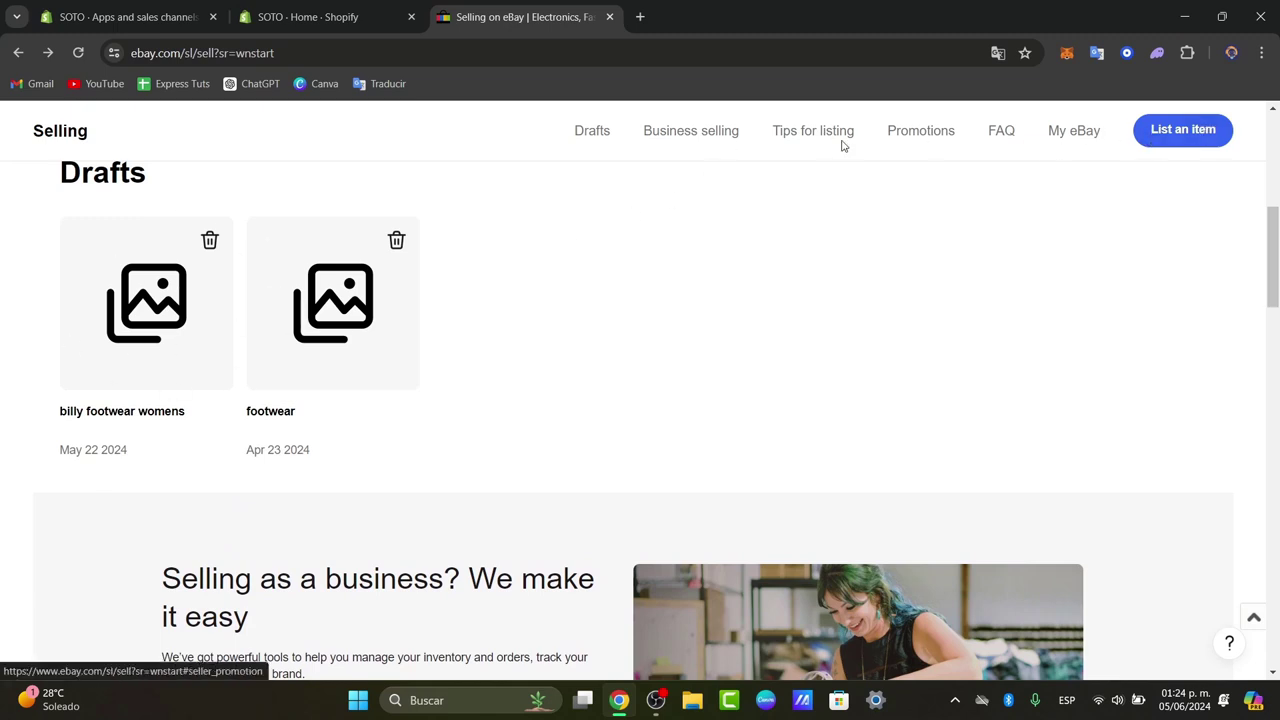
click(700, 140)
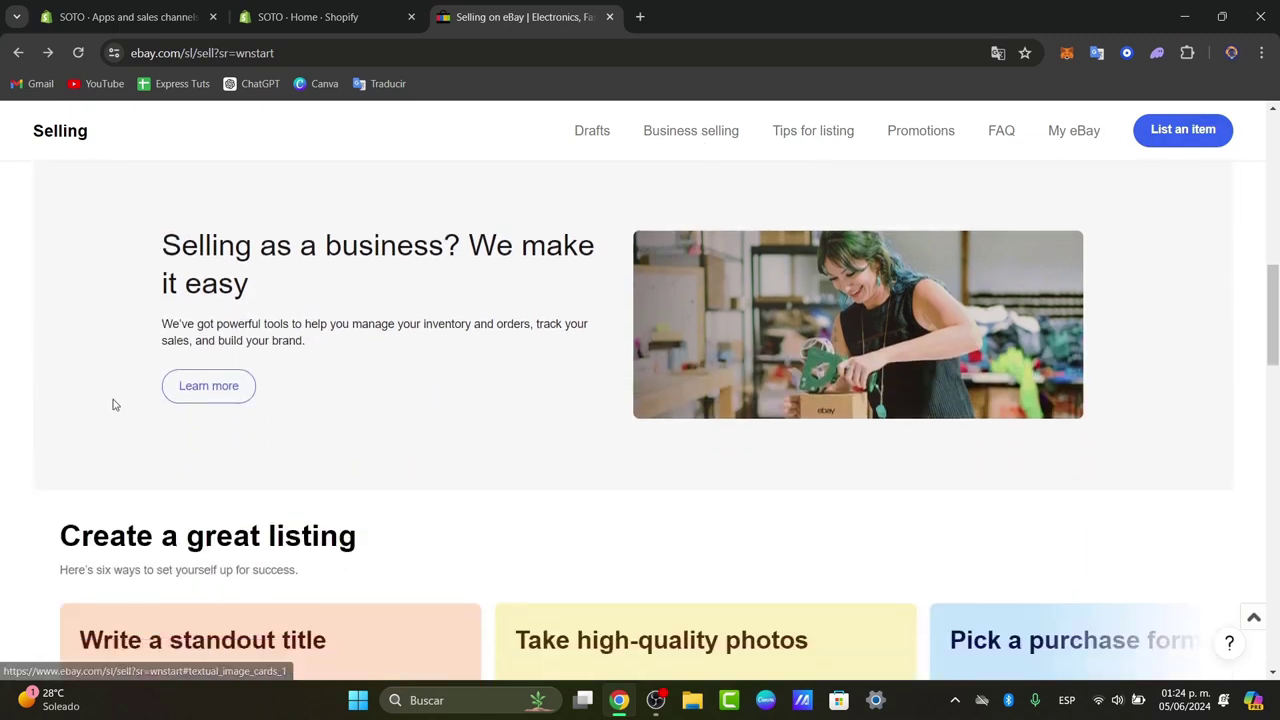
click(213, 391)
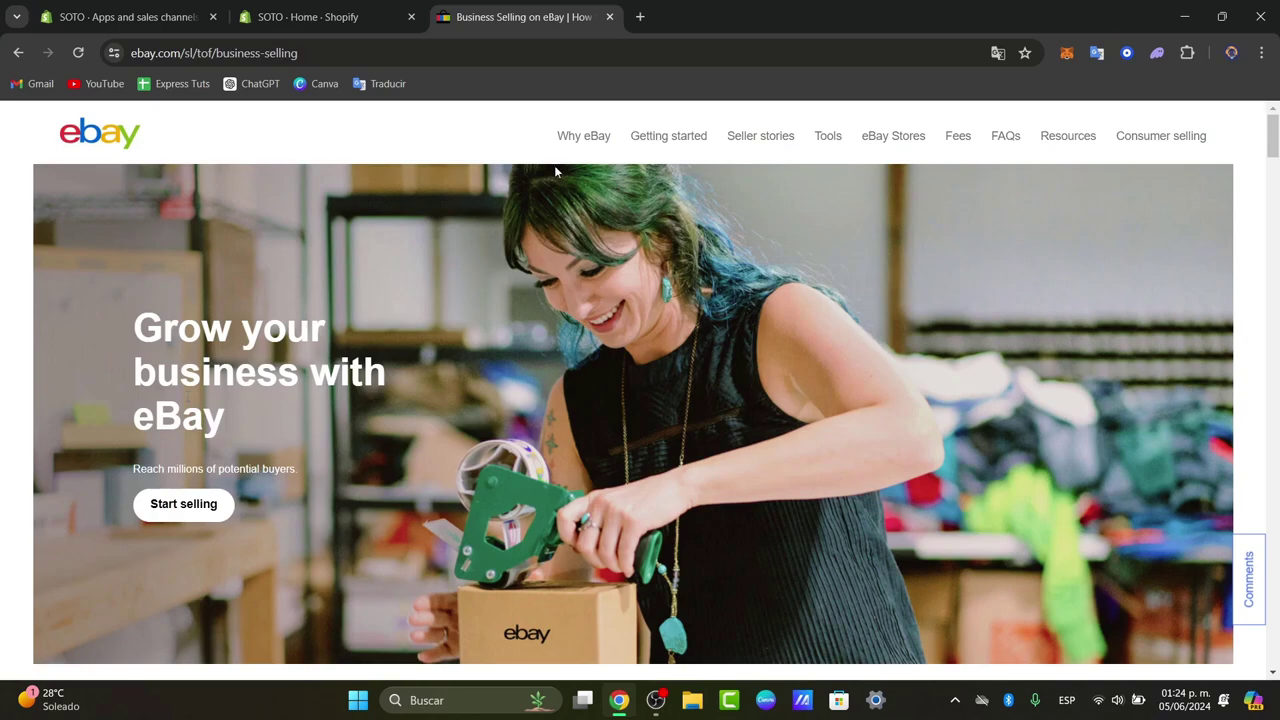
Start selling from the business selling page to open the business account registration
scroll(1242, 187, down, 1)
scroll(1240, 180, down, 3)
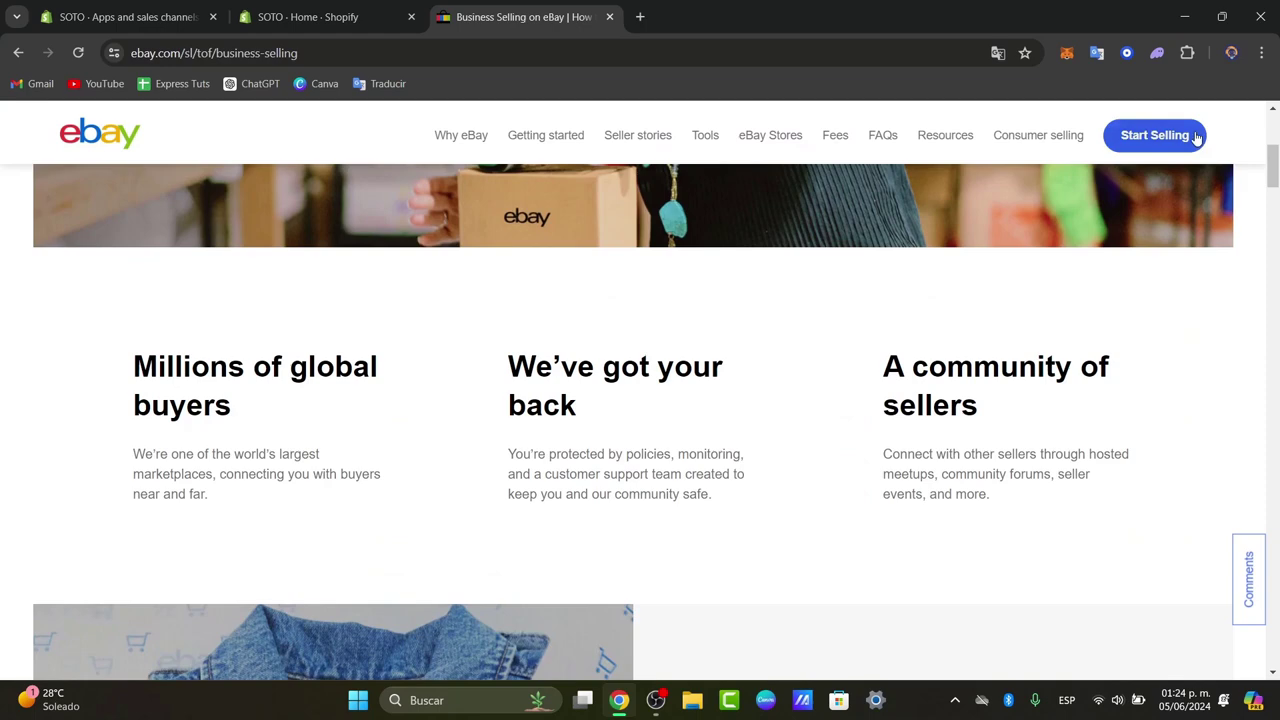
click(1192, 135)
Switch to the Shopify admin and search for "ebay" apps in the Shopify App Store
click(333, 8)
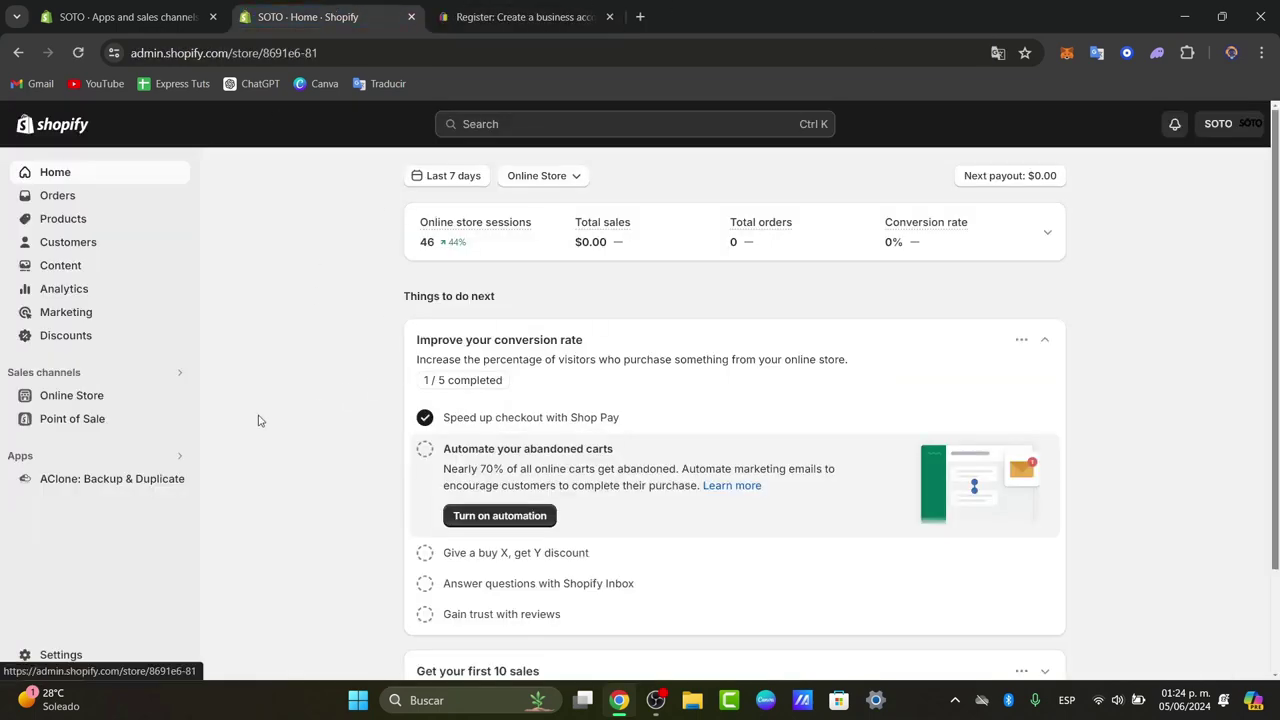
click(56, 458)
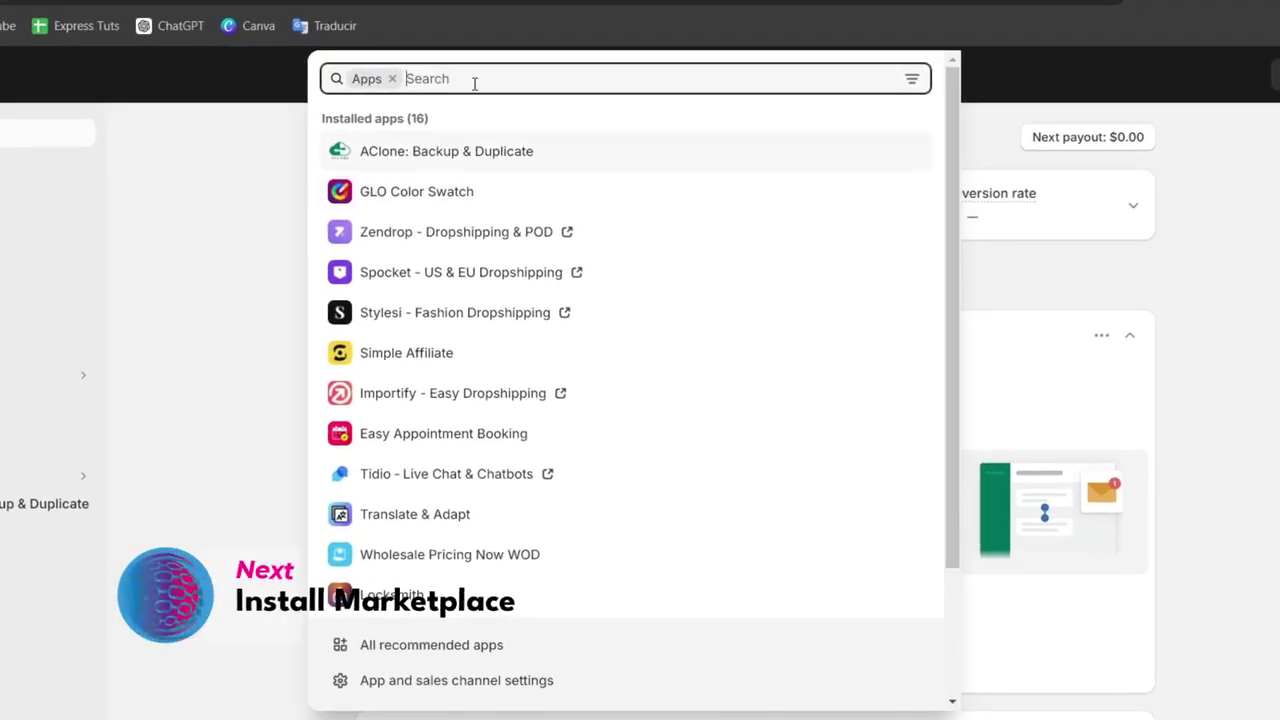
text(ebay)
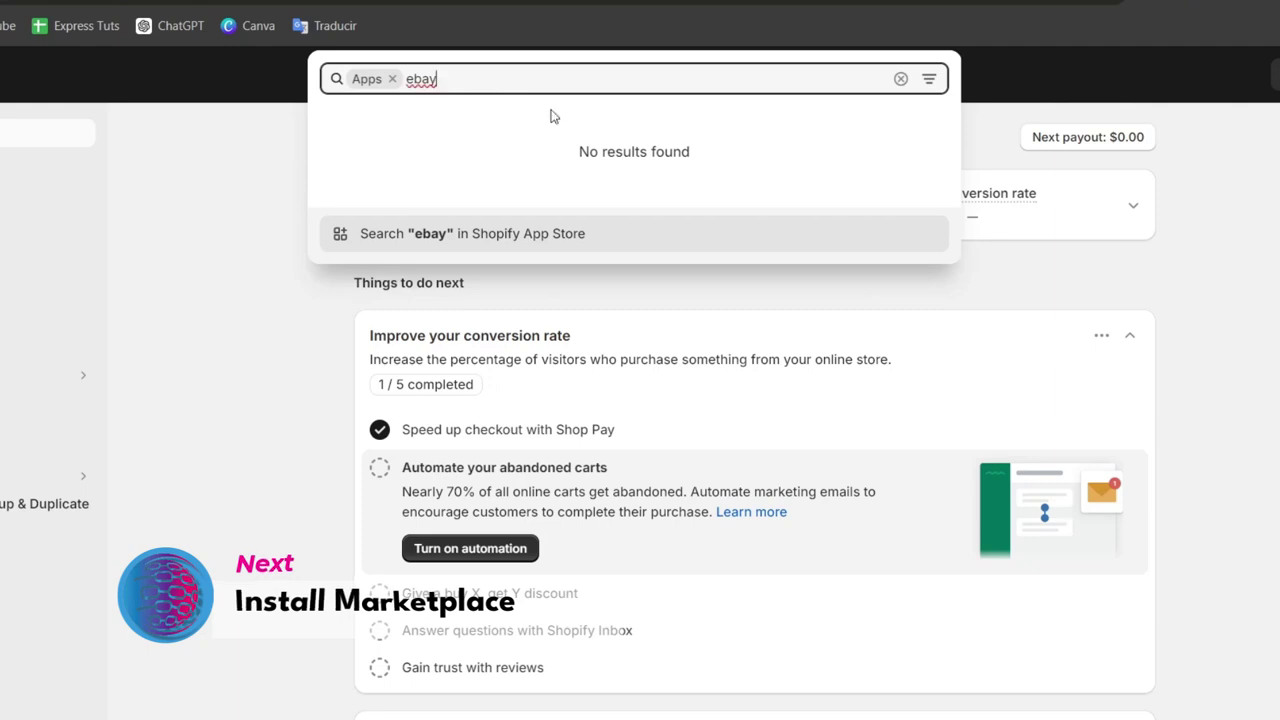
click(560, 231)
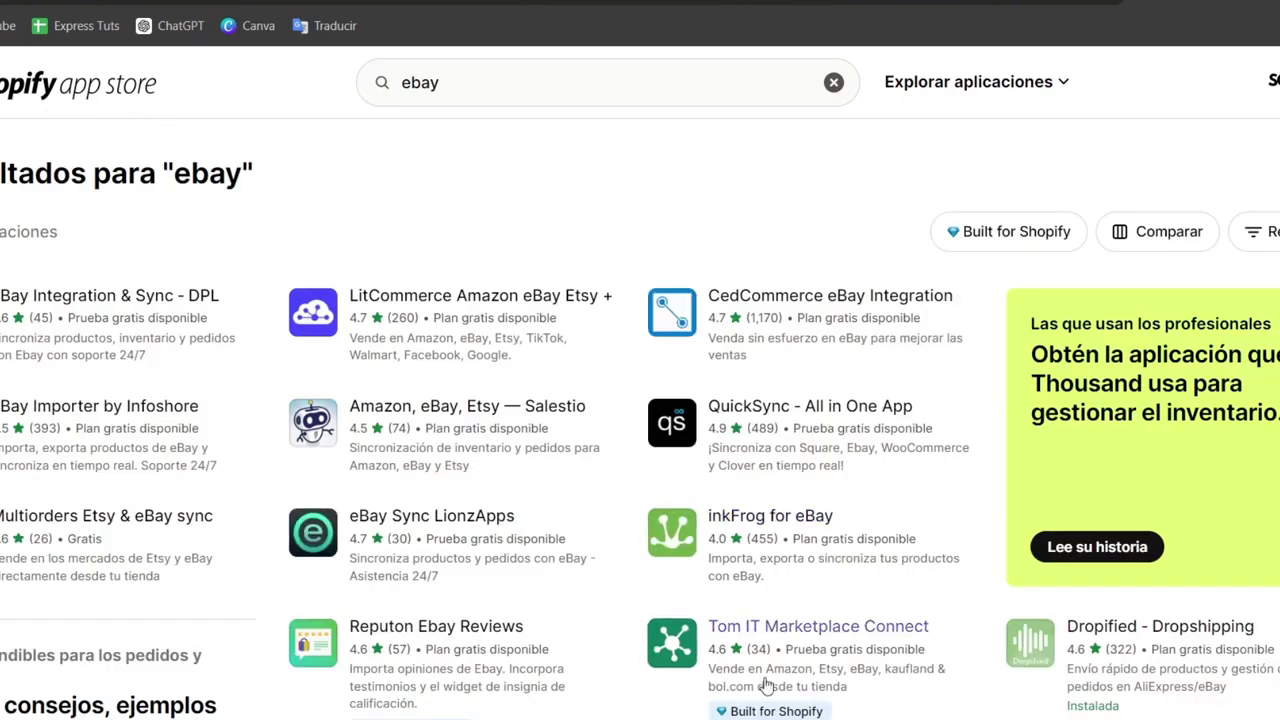
Find Shopify Marketplace Connect among the app results and install it on the store
scroll(725, 516, down, 3)
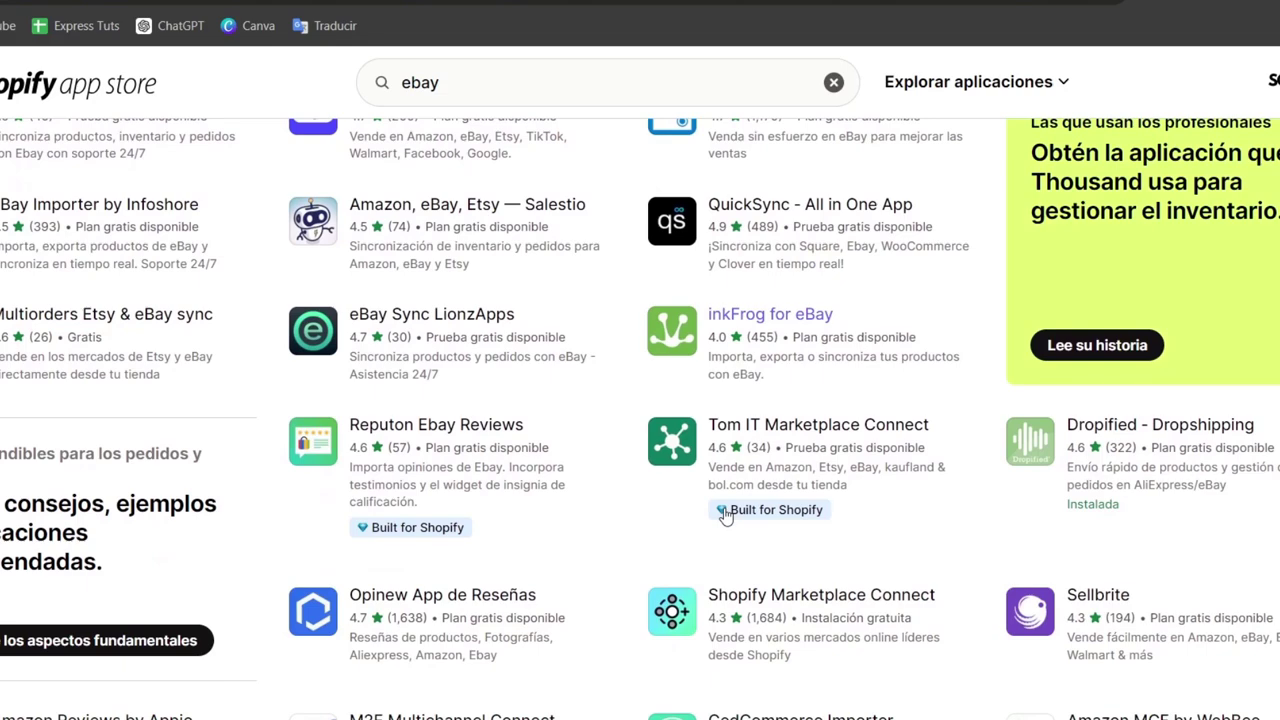
scroll(725, 516, down, 1)
scroll(725, 516, down, 1)
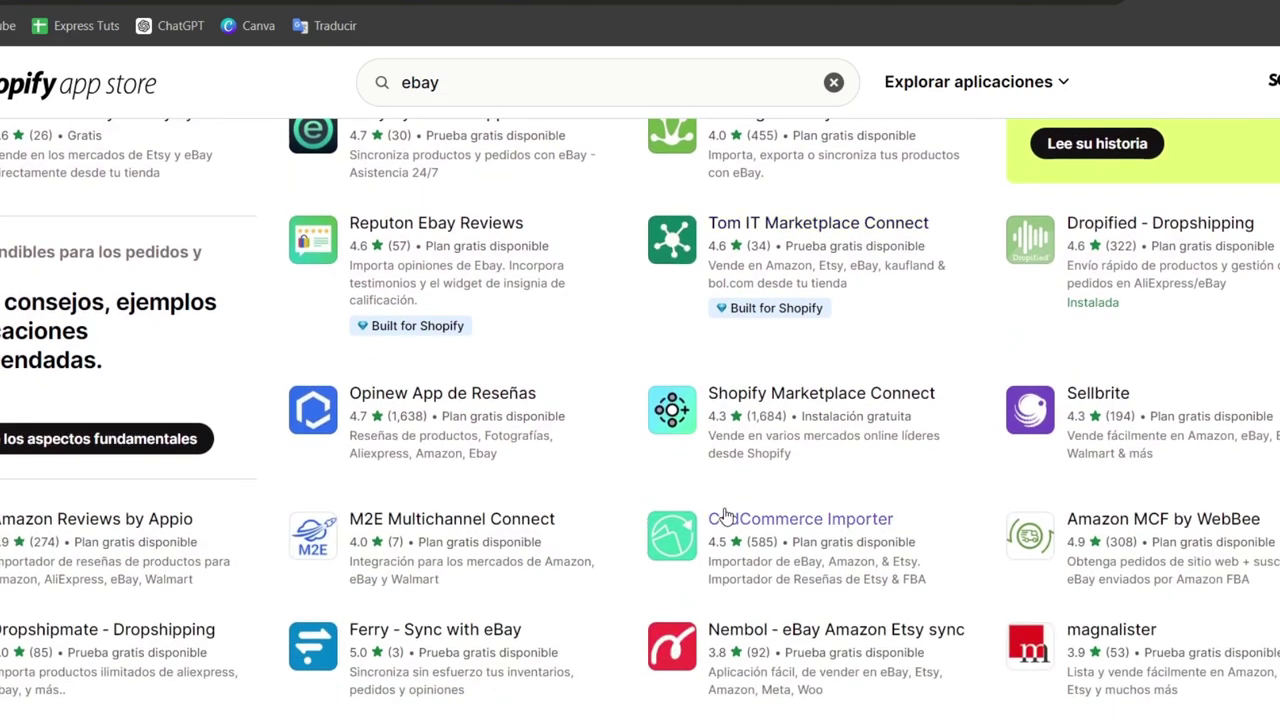
scroll(350, 175, up, 4)
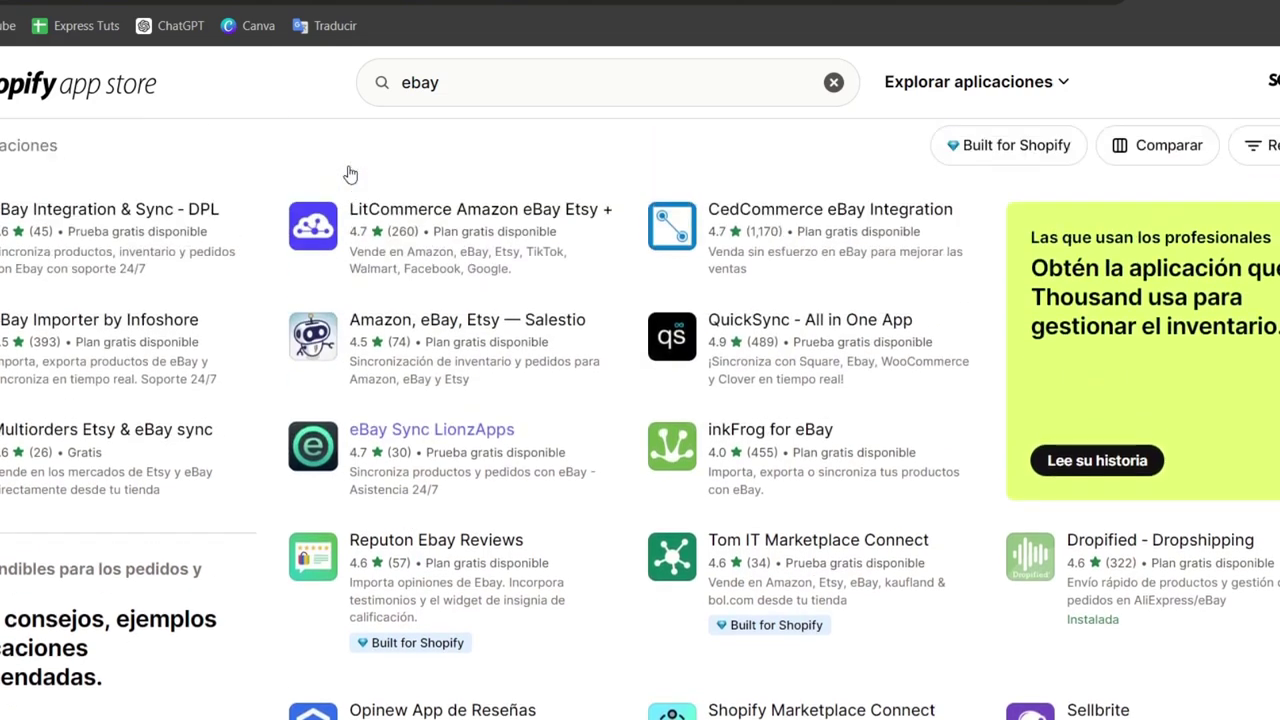
scroll(350, 175, down, 2)
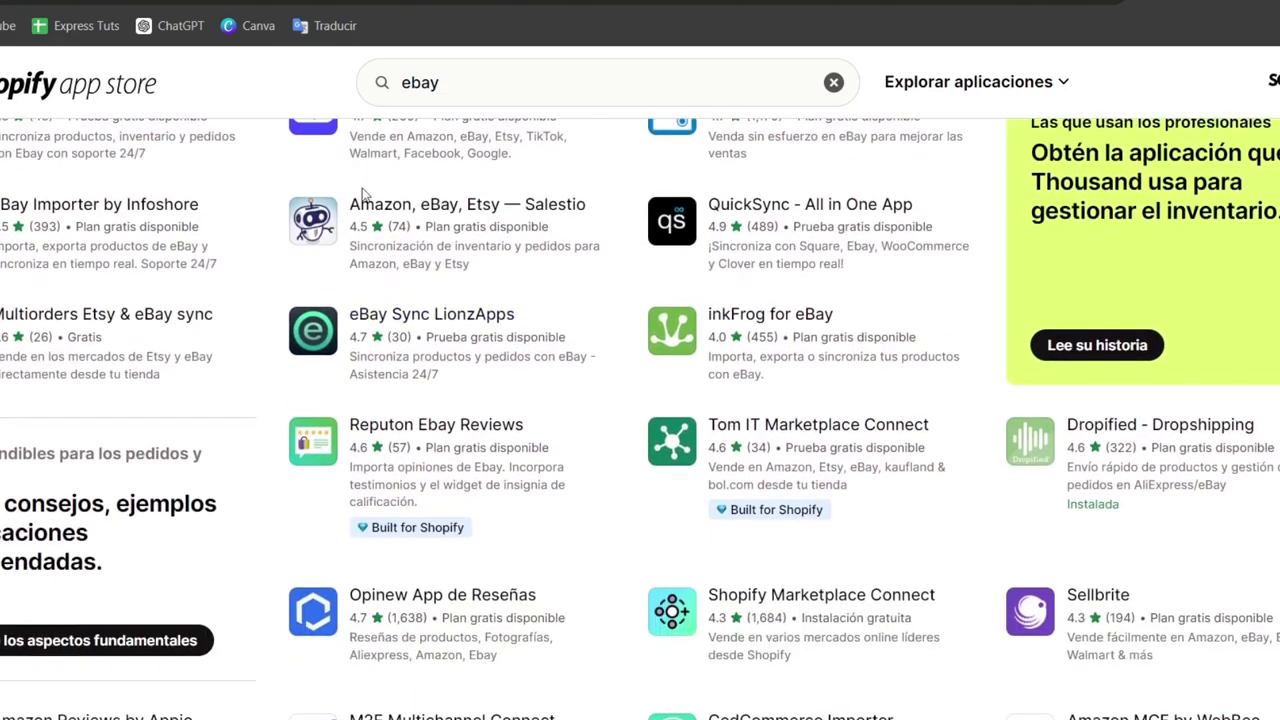
click(860, 610)
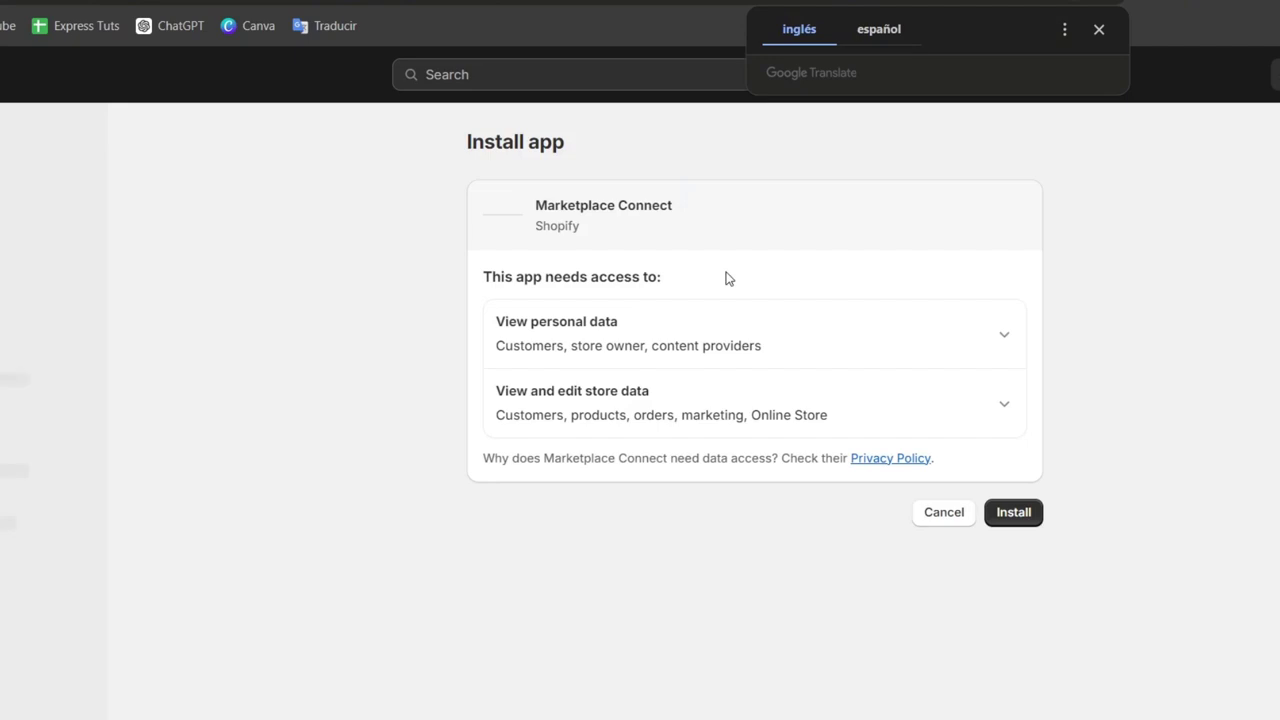
click(1005, 696)
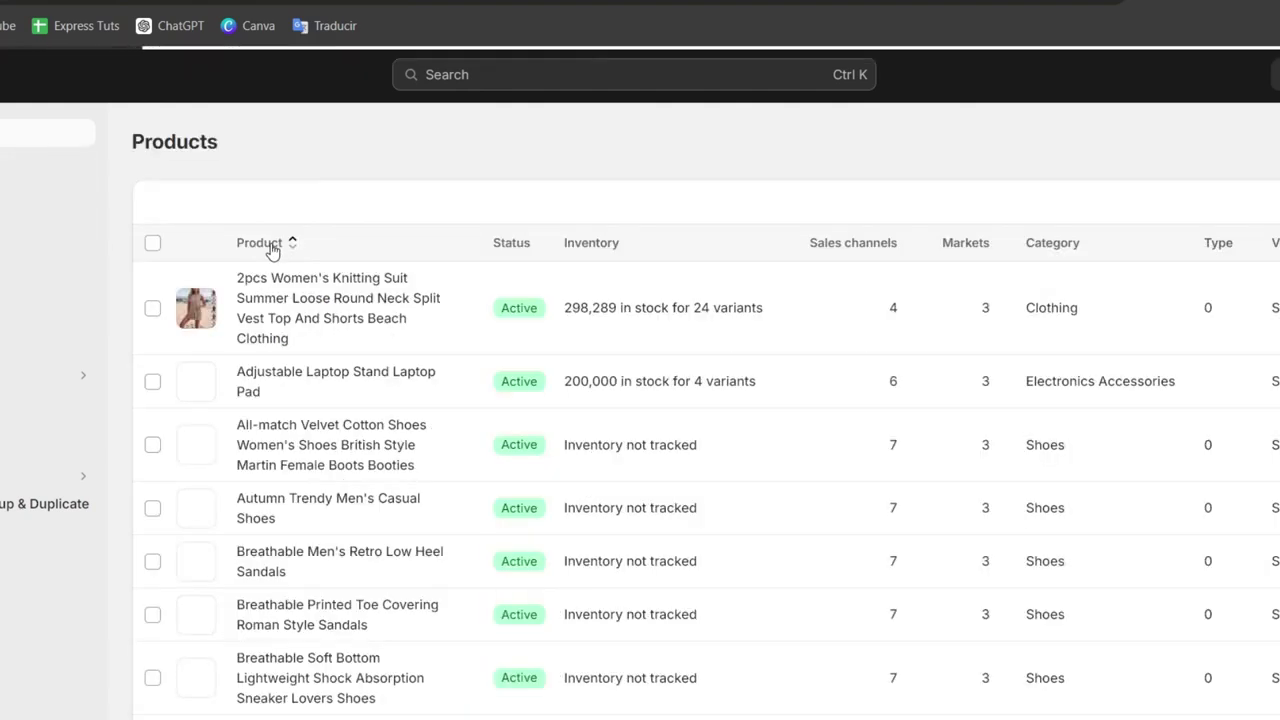
Look through the store's product list, checking status, inventory and categories
scroll(497, 300, down, 6)
scroll(497, 303, down, 20)
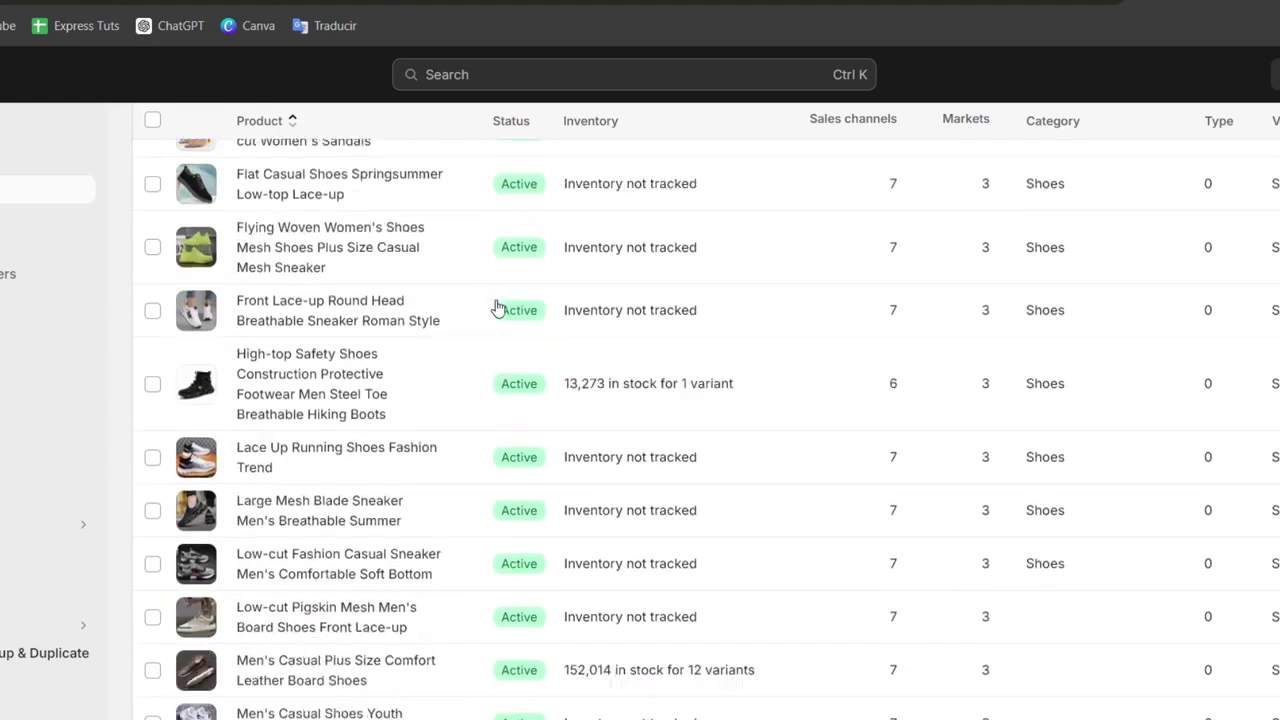
scroll(498, 307, up, 8)
scroll(498, 307, up, 5)
Open the Marketplace Connect app and start connecting an eBay account
click(25, 697)
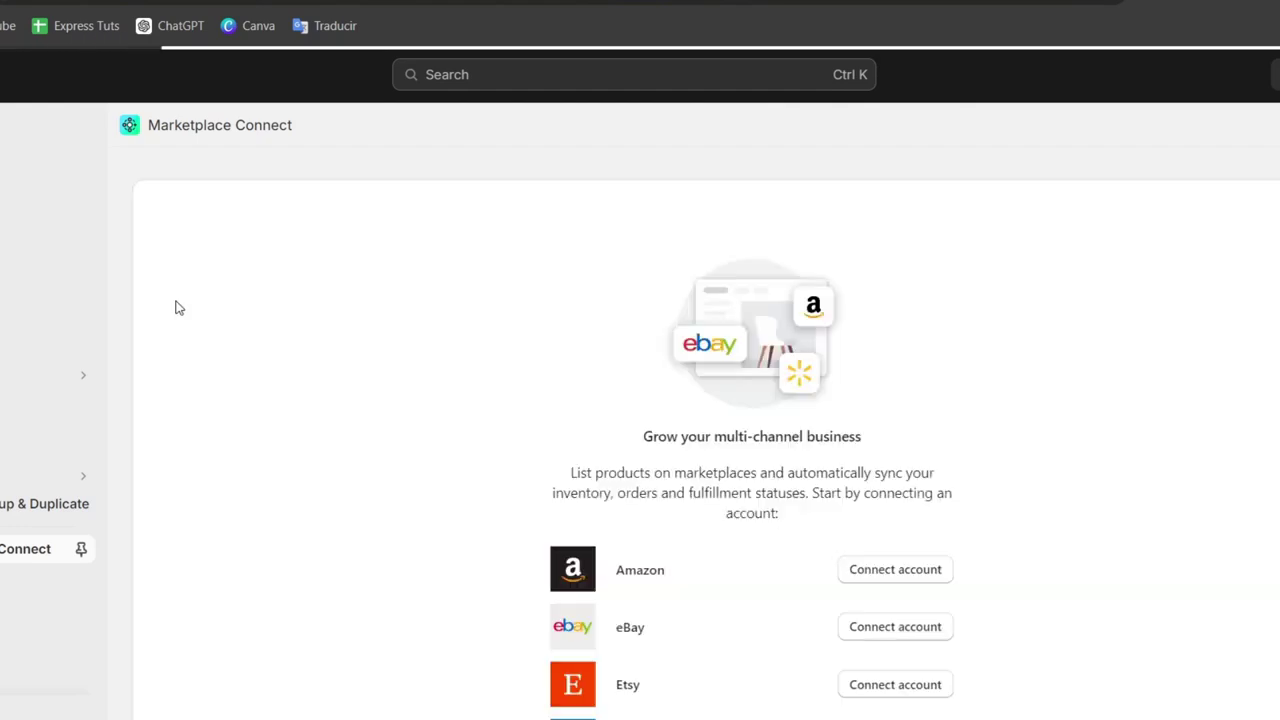
scroll(1023, 408, down, 2)
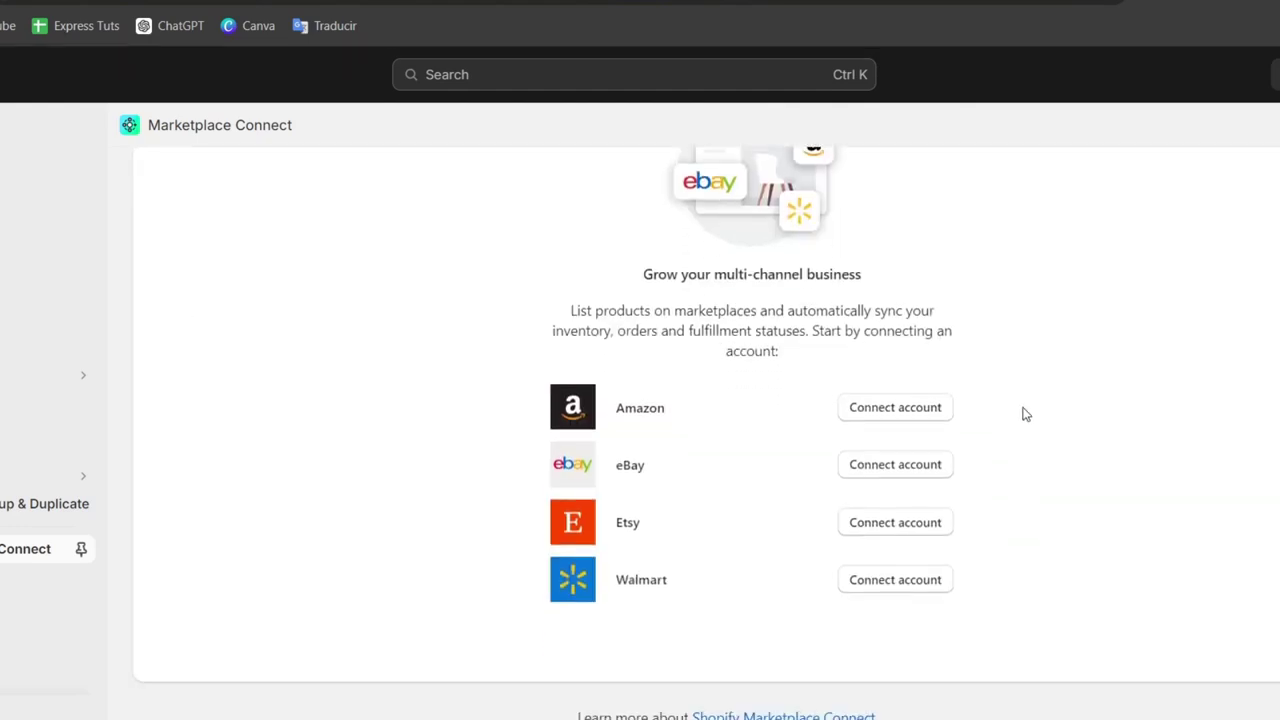
click(875, 468)
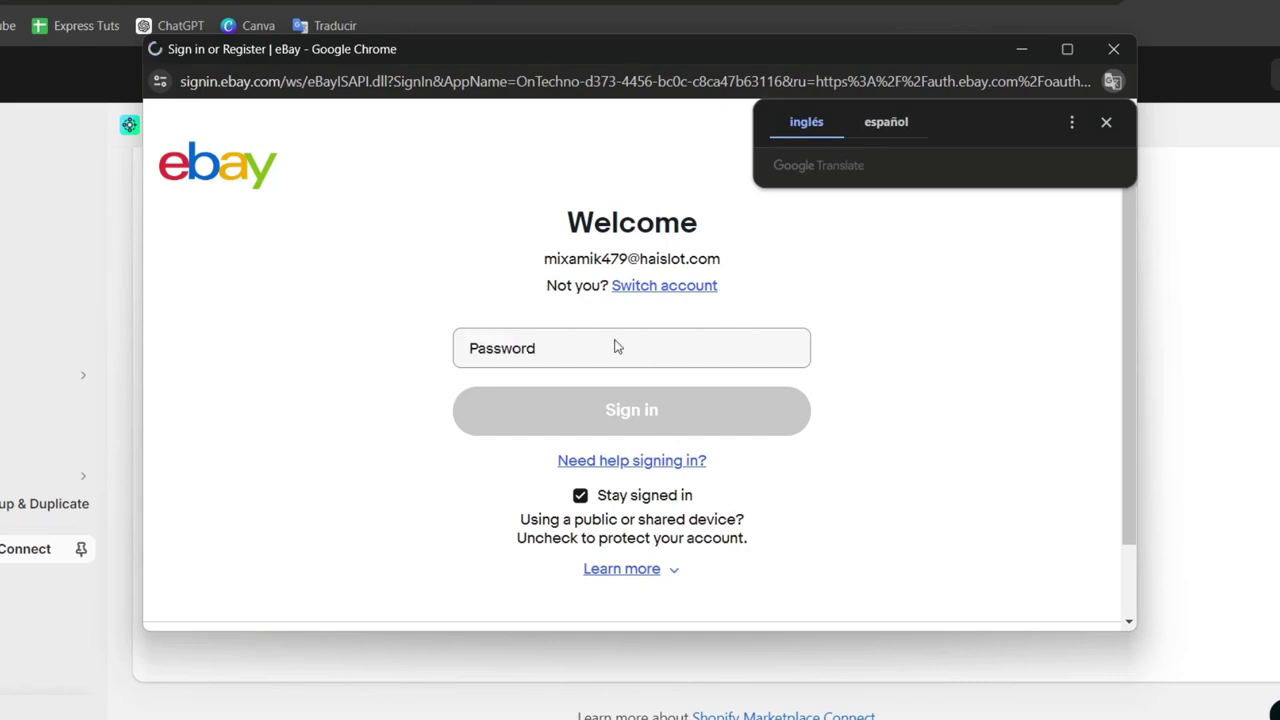
Switch away from the remembered eBay account and sign in with a Google account instead
click(610, 347)
click(686, 287)
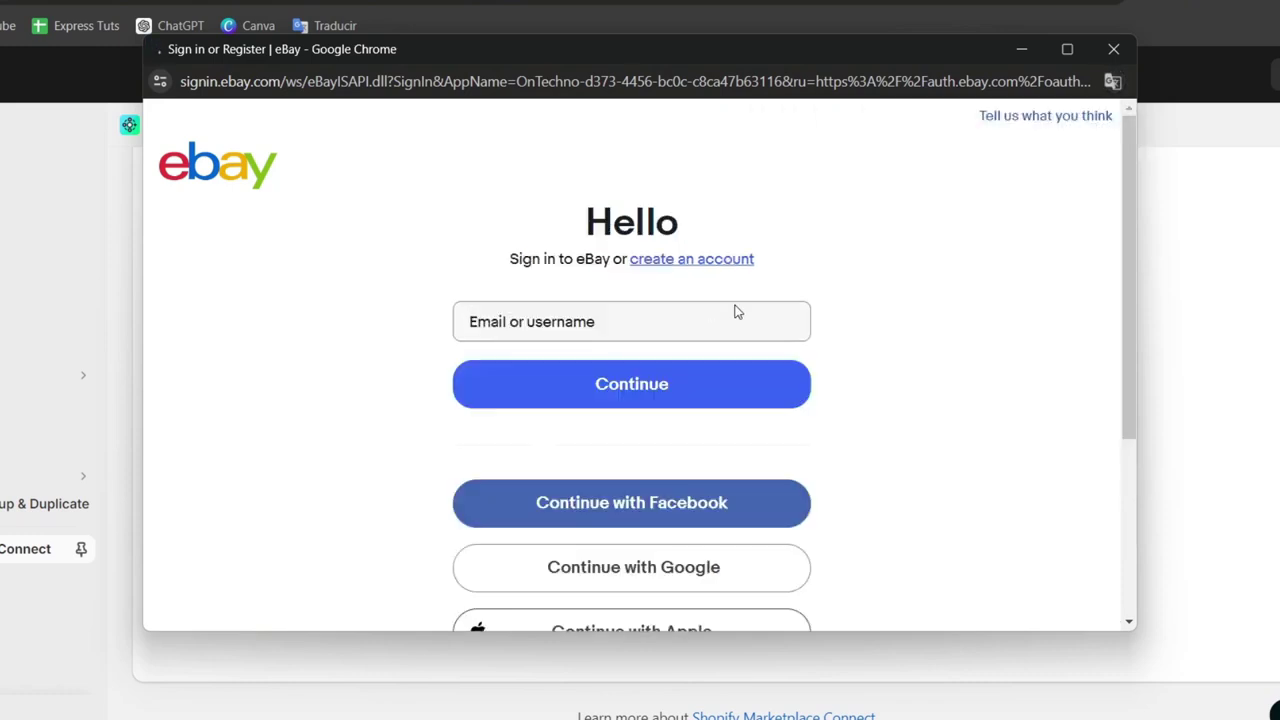
click(714, 540)
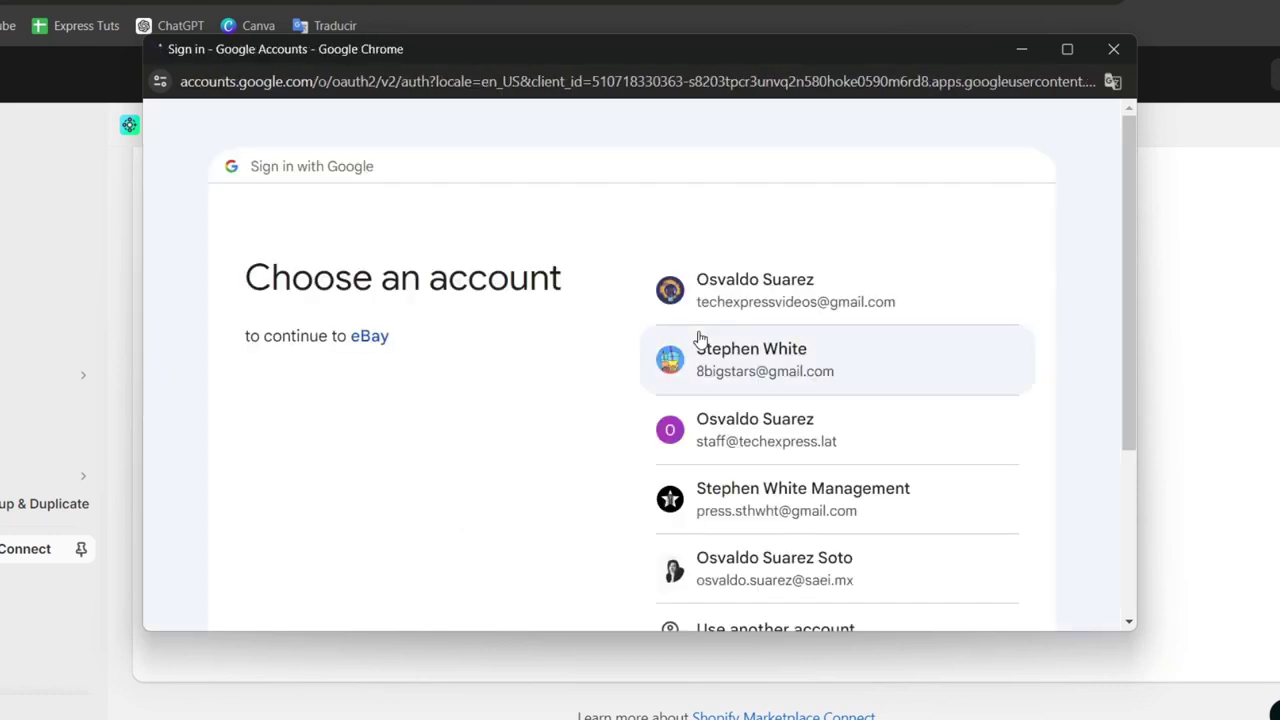
click(768, 286)
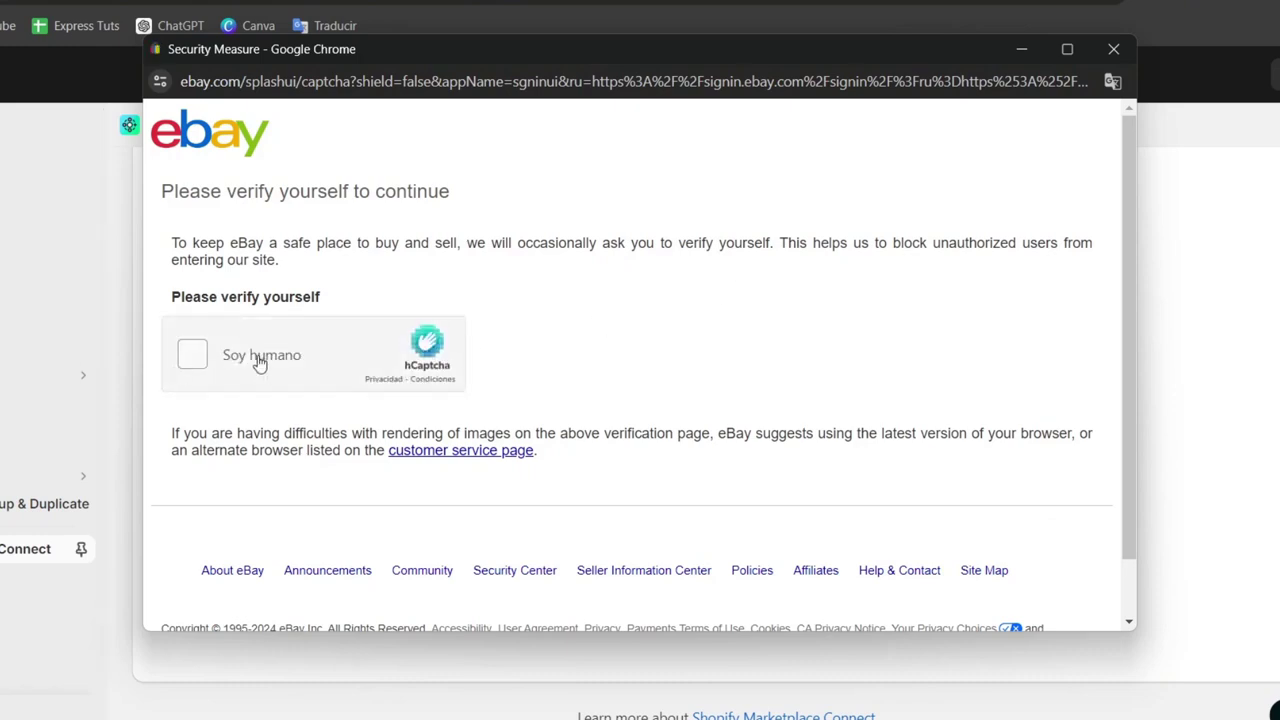
Complete eBay's human verification and skip the simplified sign-in setup without saving a passkey
click(235, 358)
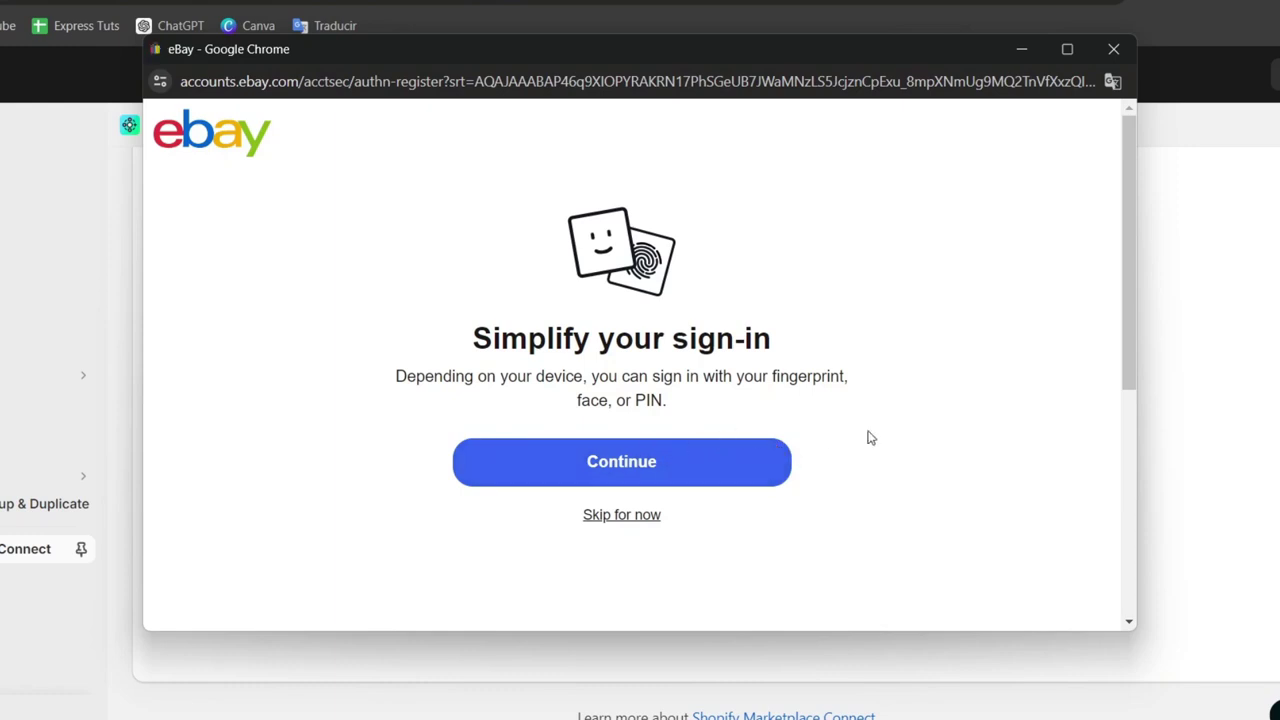
click(734, 464)
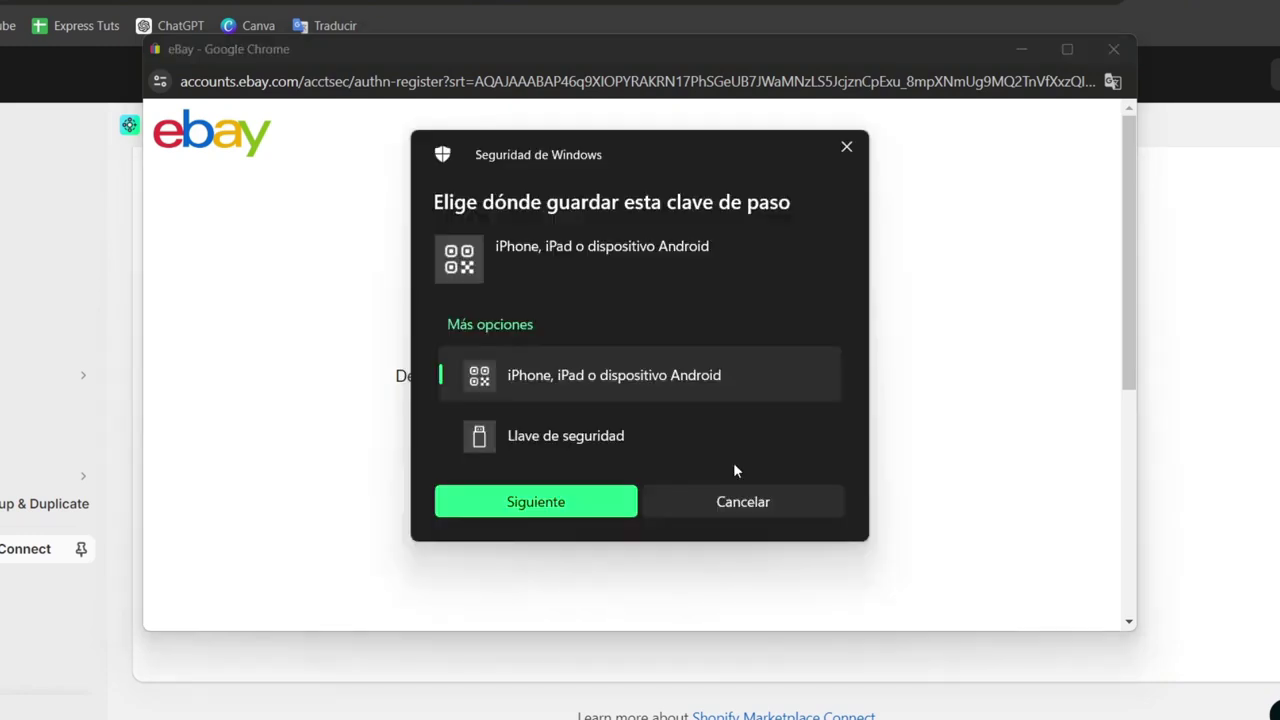
click(847, 149)
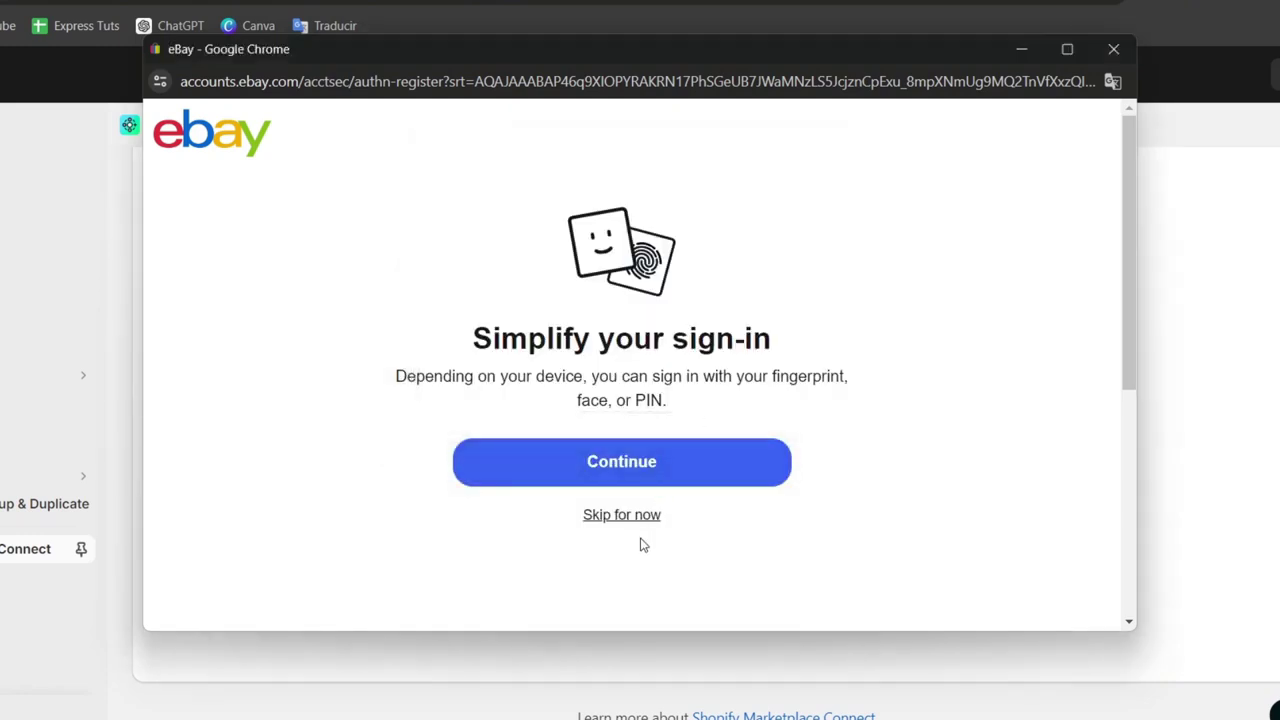
click(646, 518)
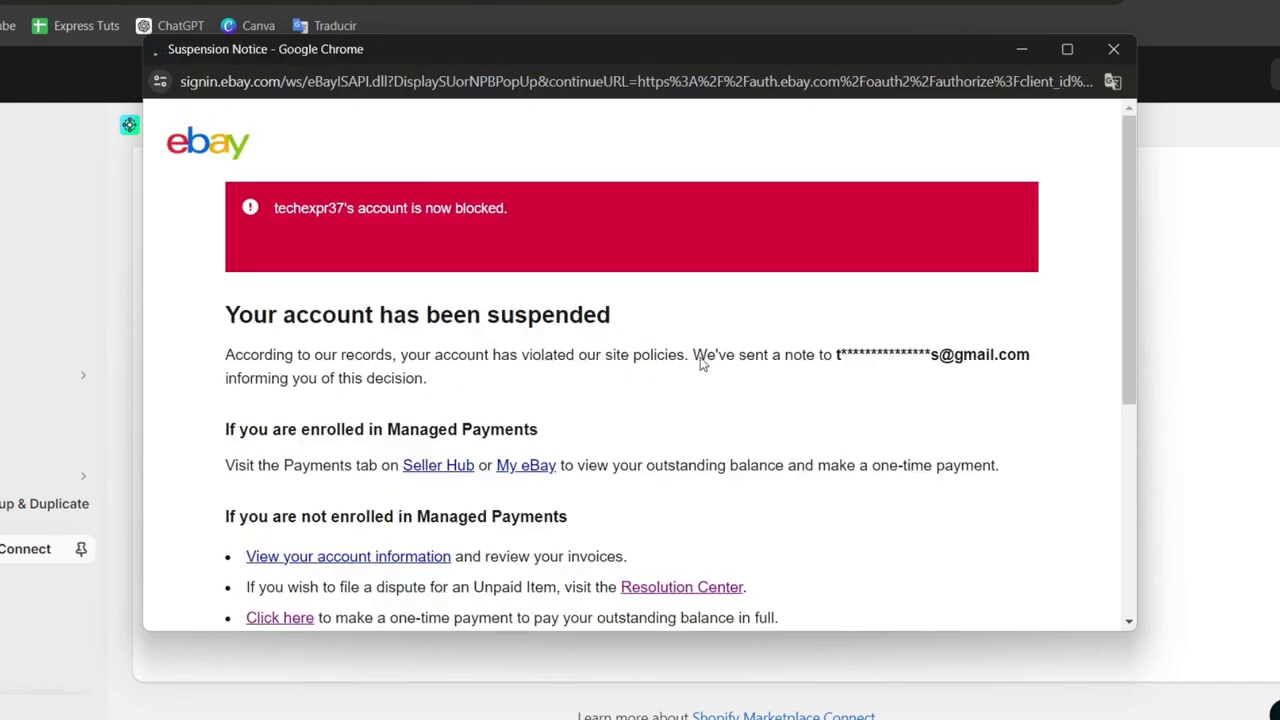
Read the account status notice from eBay and close the sign-in window
drag(512, 215, 454, 212)
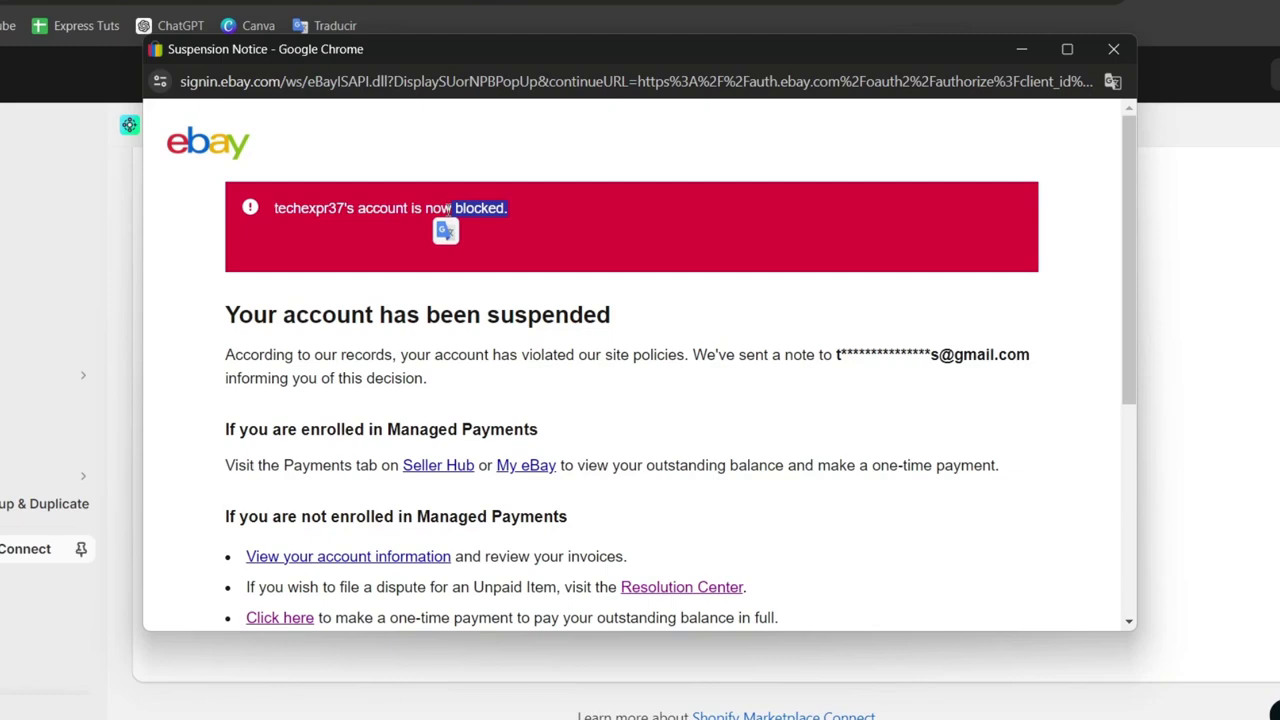
click(1131, 48)
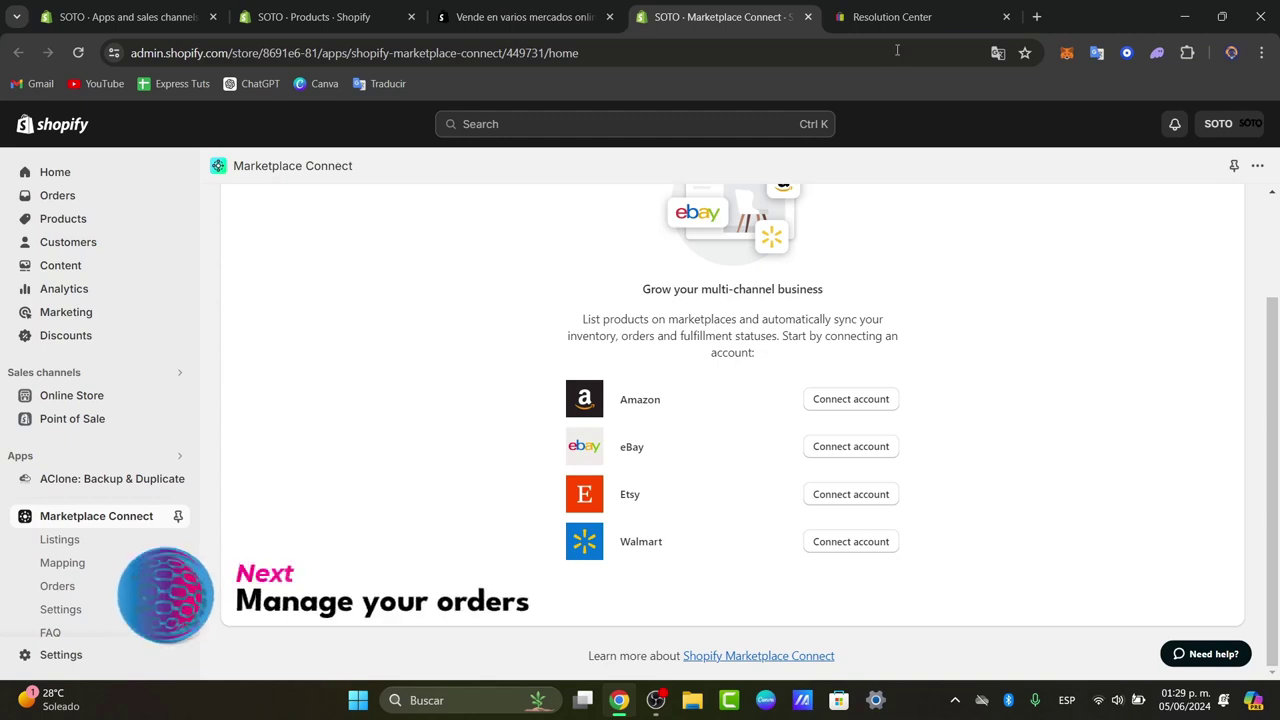
Look at the store's Orders page in Shopify alongside the seller actions in eBay's Resolution Center
click(871, 5)
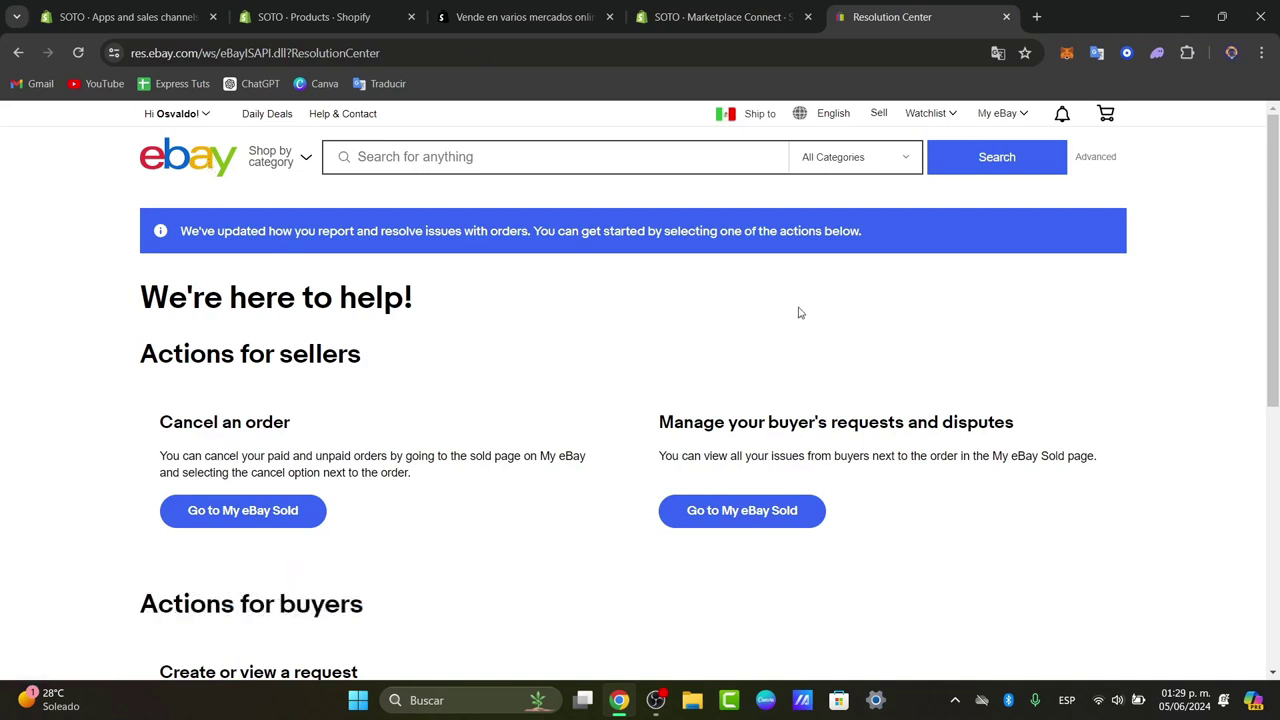
click(780, 16)
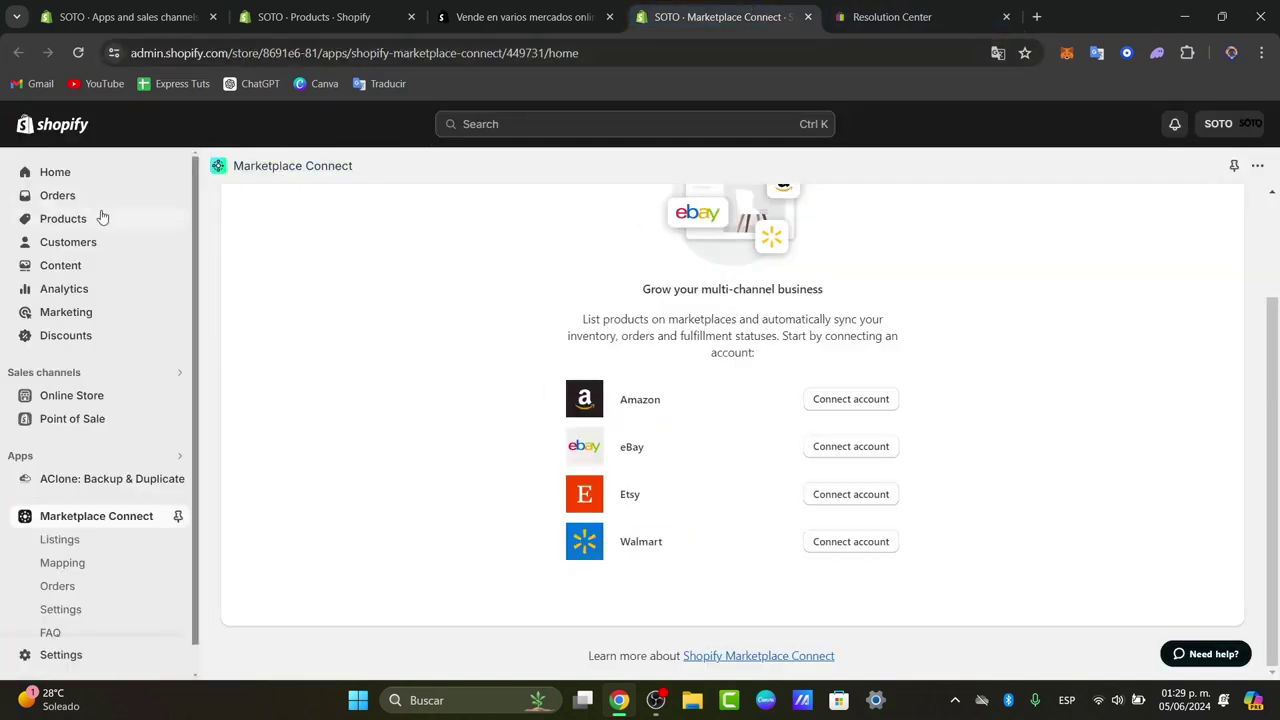
click(60, 196)
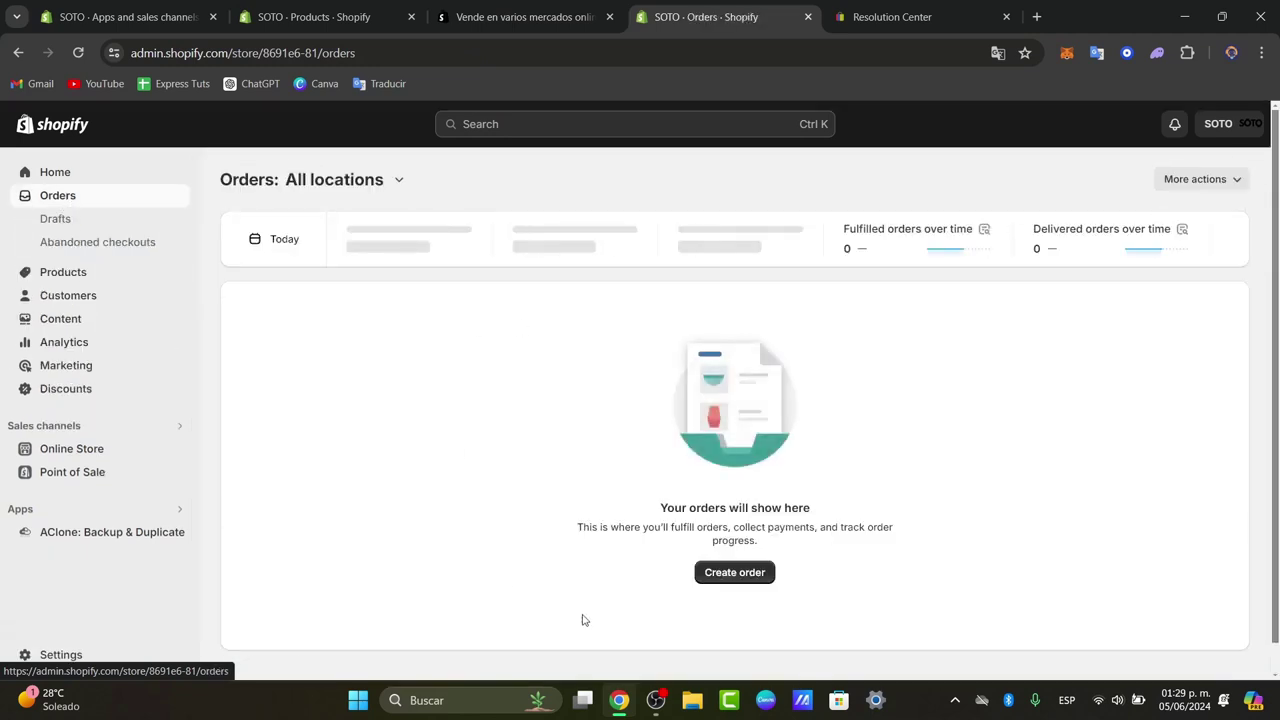
key(ctrl+Tab)
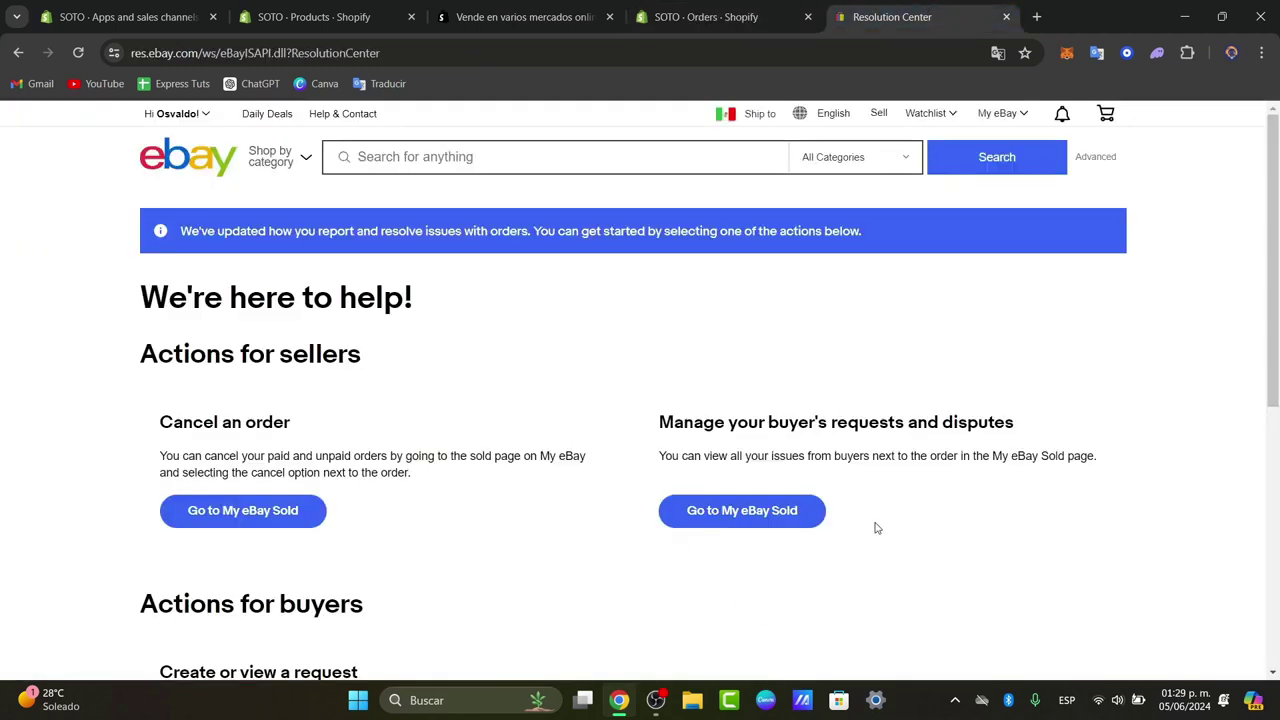
click(705, 17)
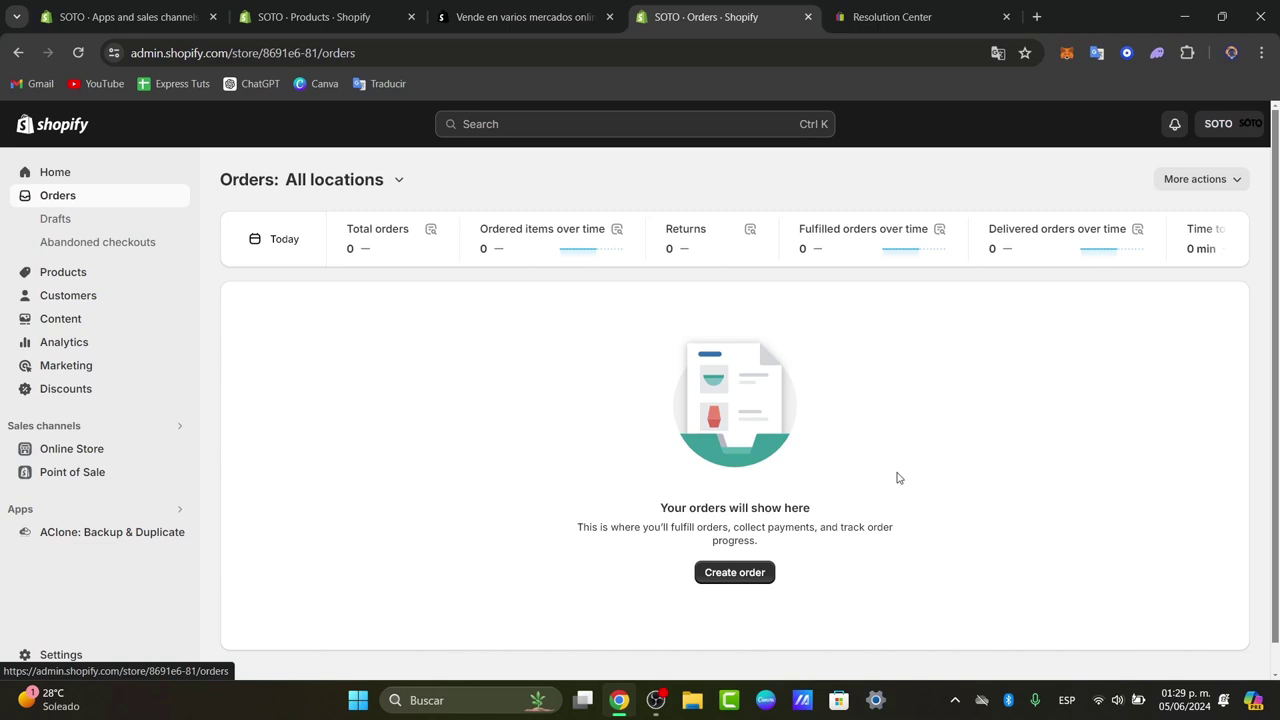
click(890, 17)
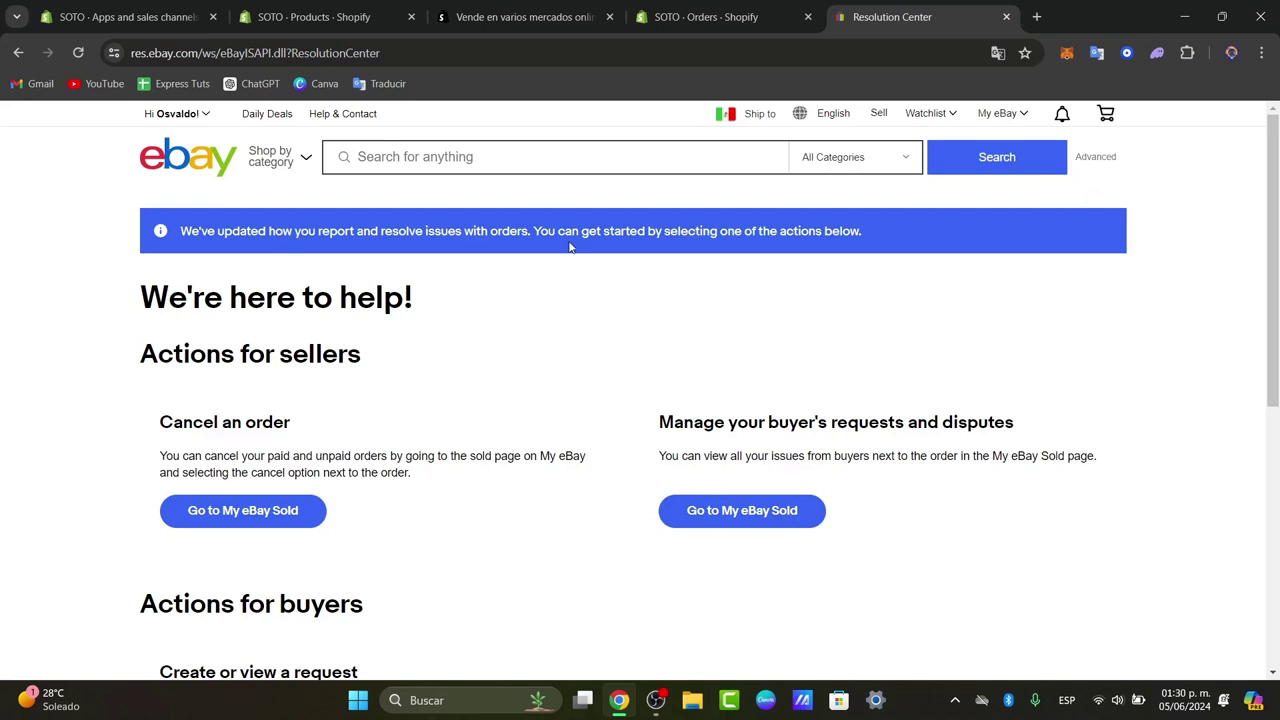
Open the 2pcs Women's Knitting Suit product from Shopify's product list and review its description, media, variants and prices
mouse_move(747, 23)
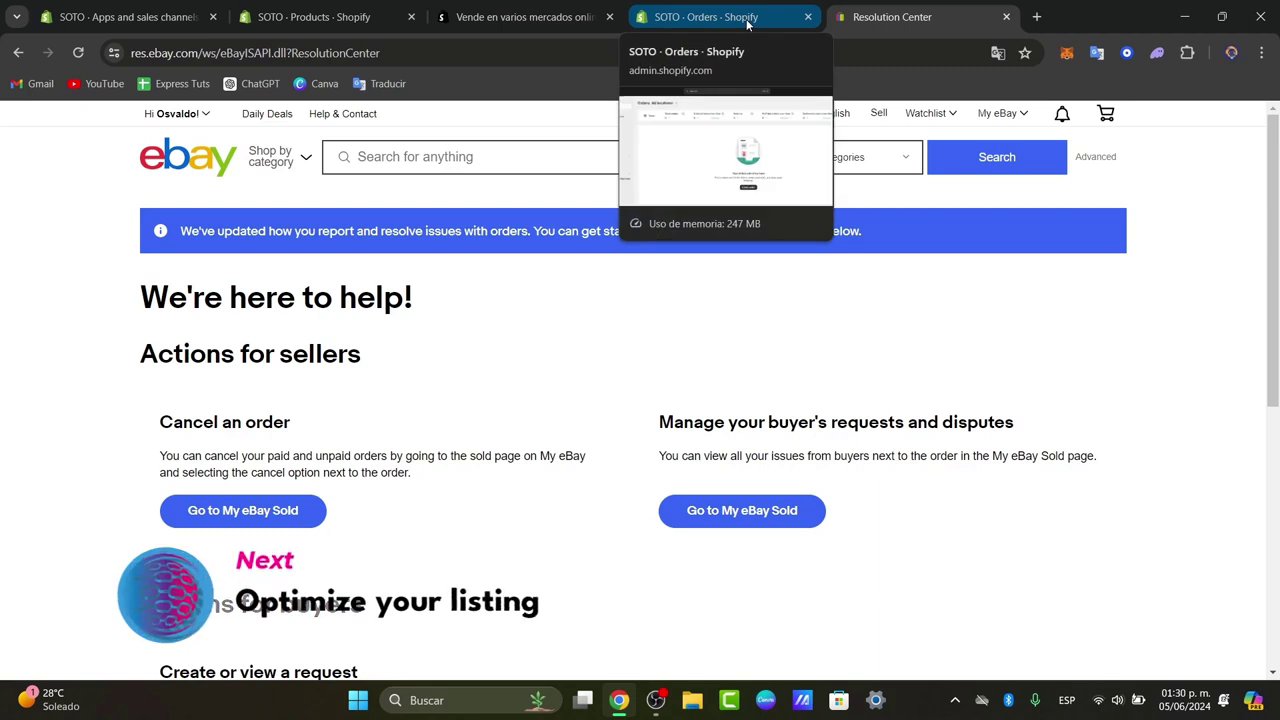
click(747, 20)
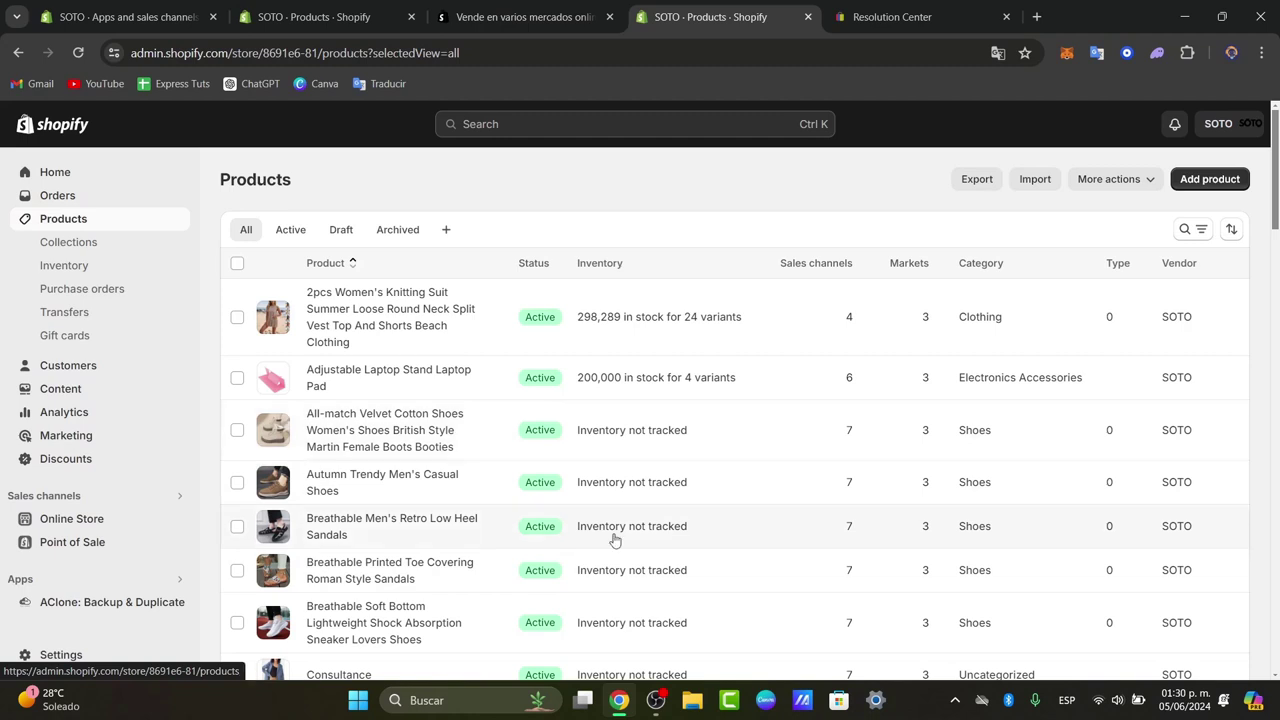
click(390, 329)
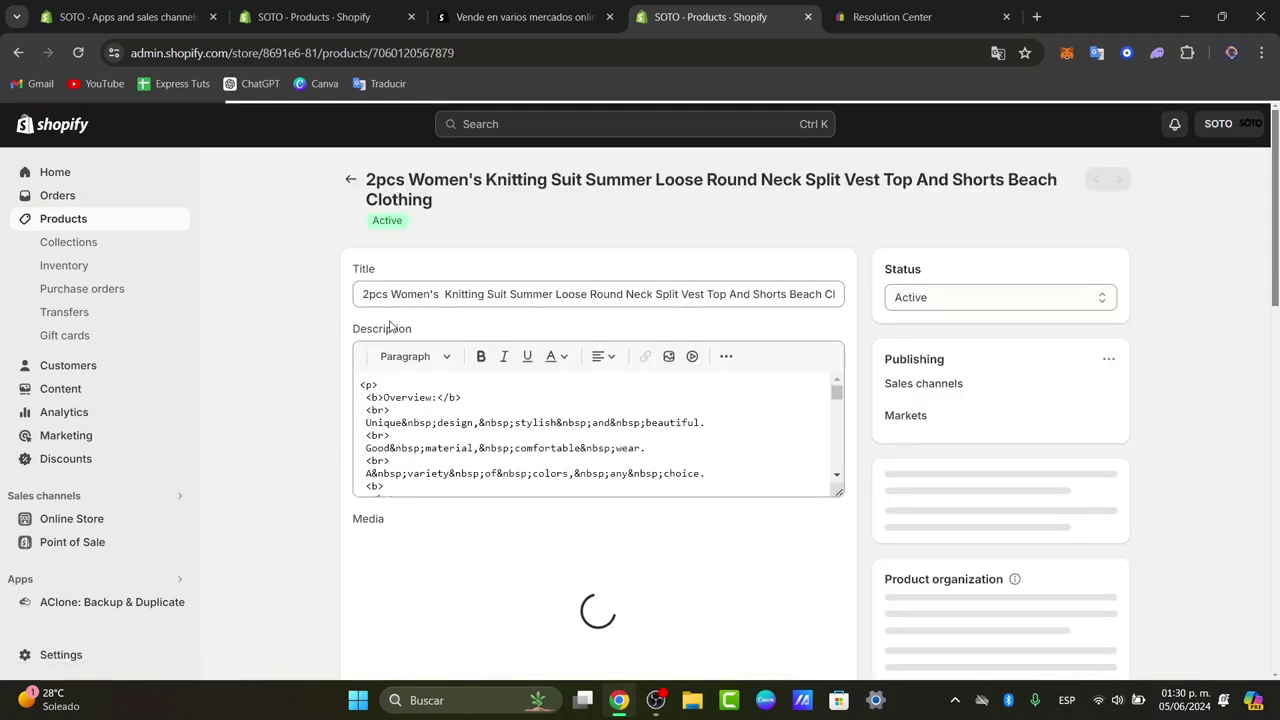
scroll(714, 489, down, 6)
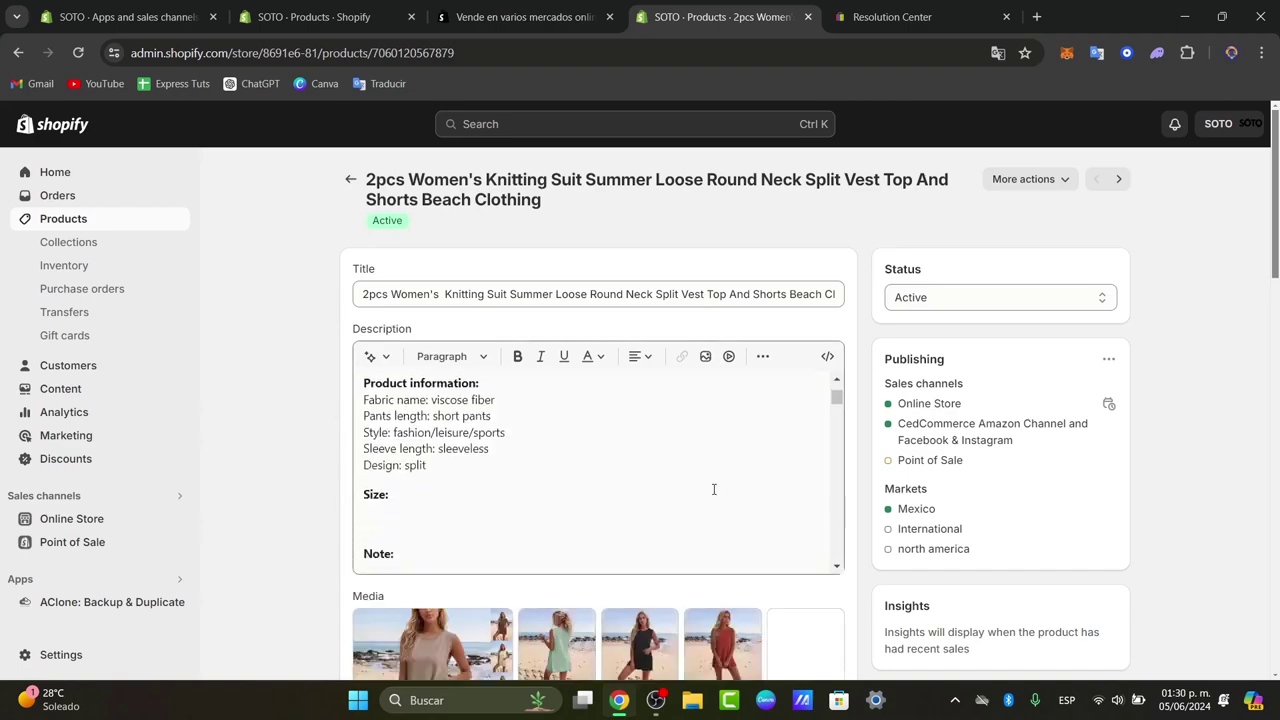
scroll(830, 464, down, 2)
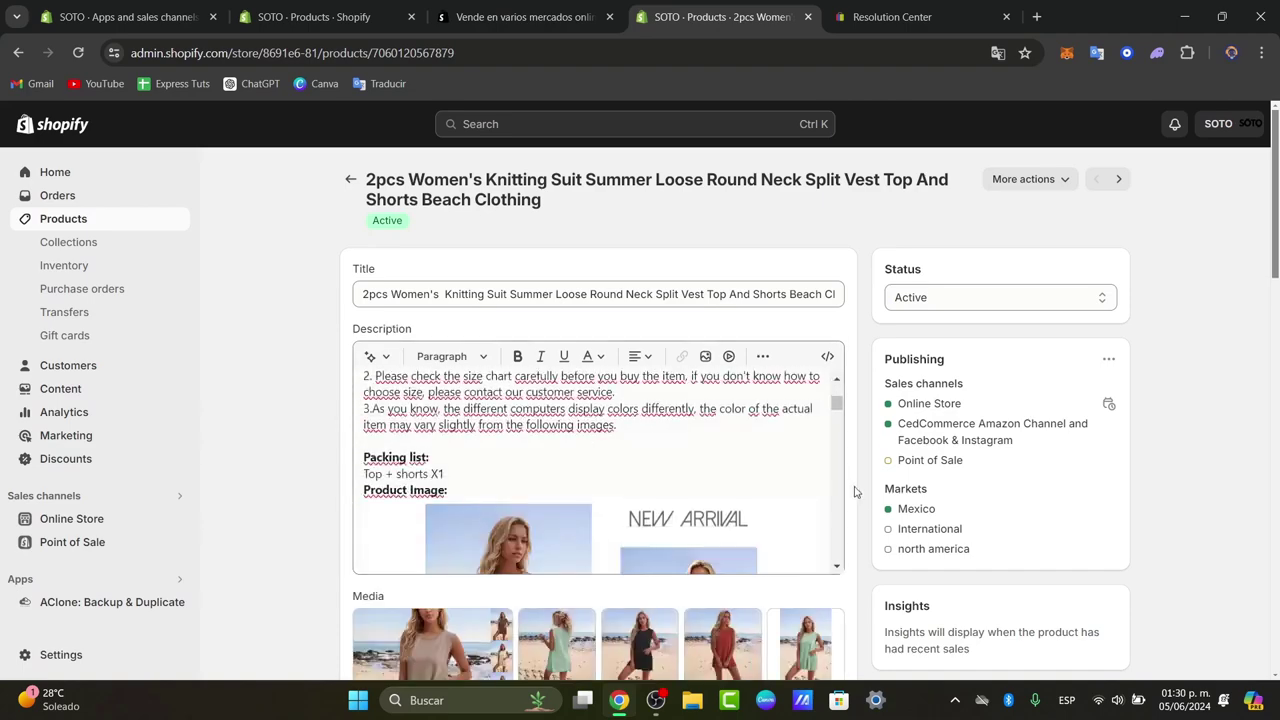
scroll(850, 490, down, 4)
scroll(853, 511, down, 1)
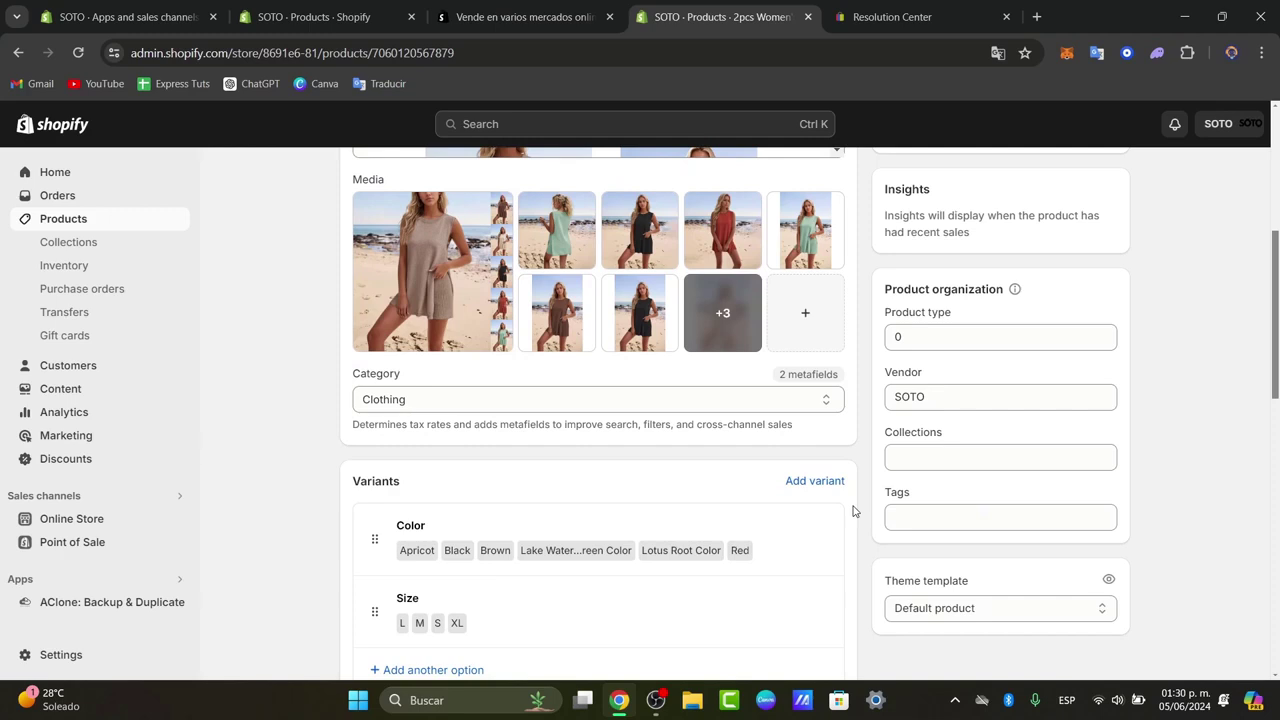
scroll(853, 511, down, 6)
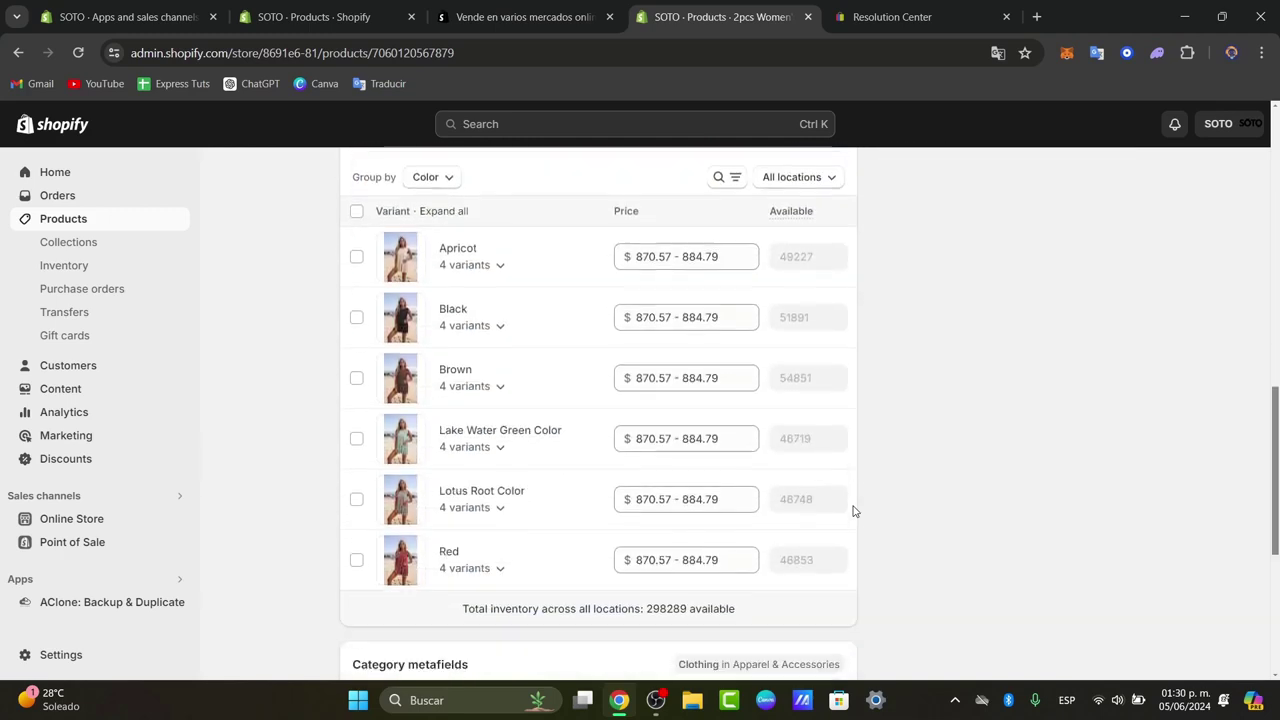
Open the Online Store section and bring up the list of installed sales channels
click(95, 518)
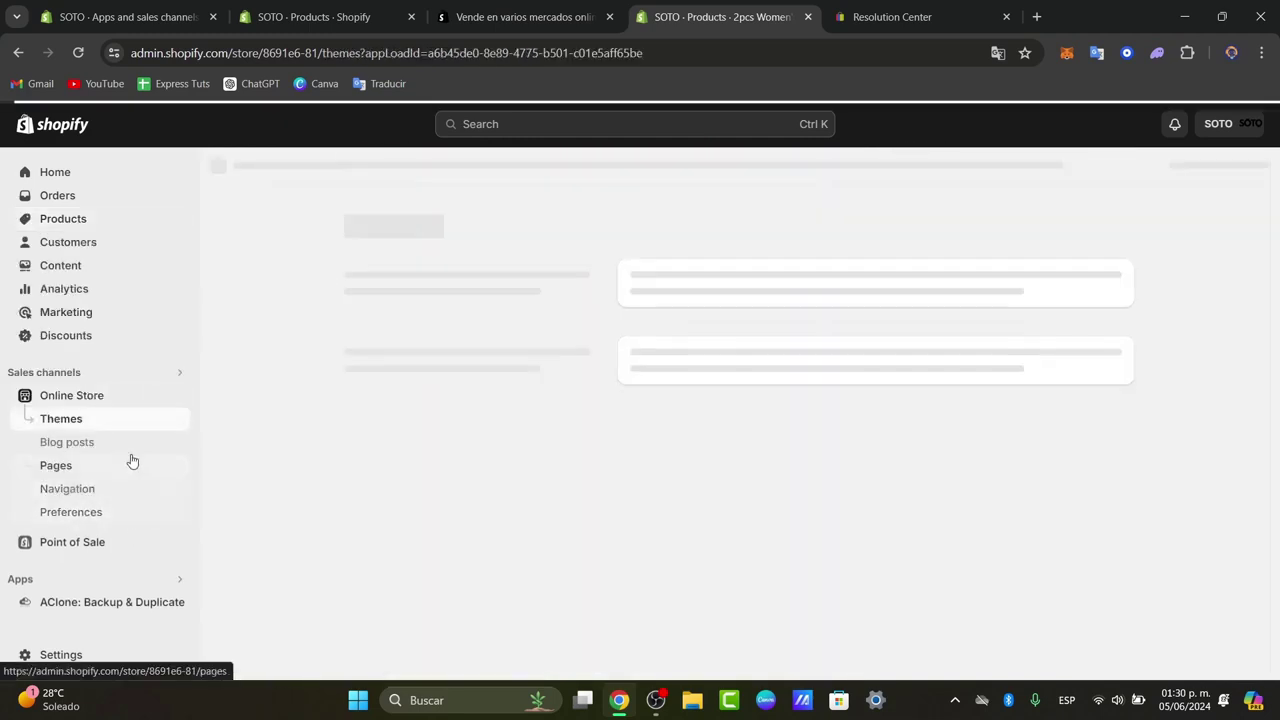
click(94, 374)
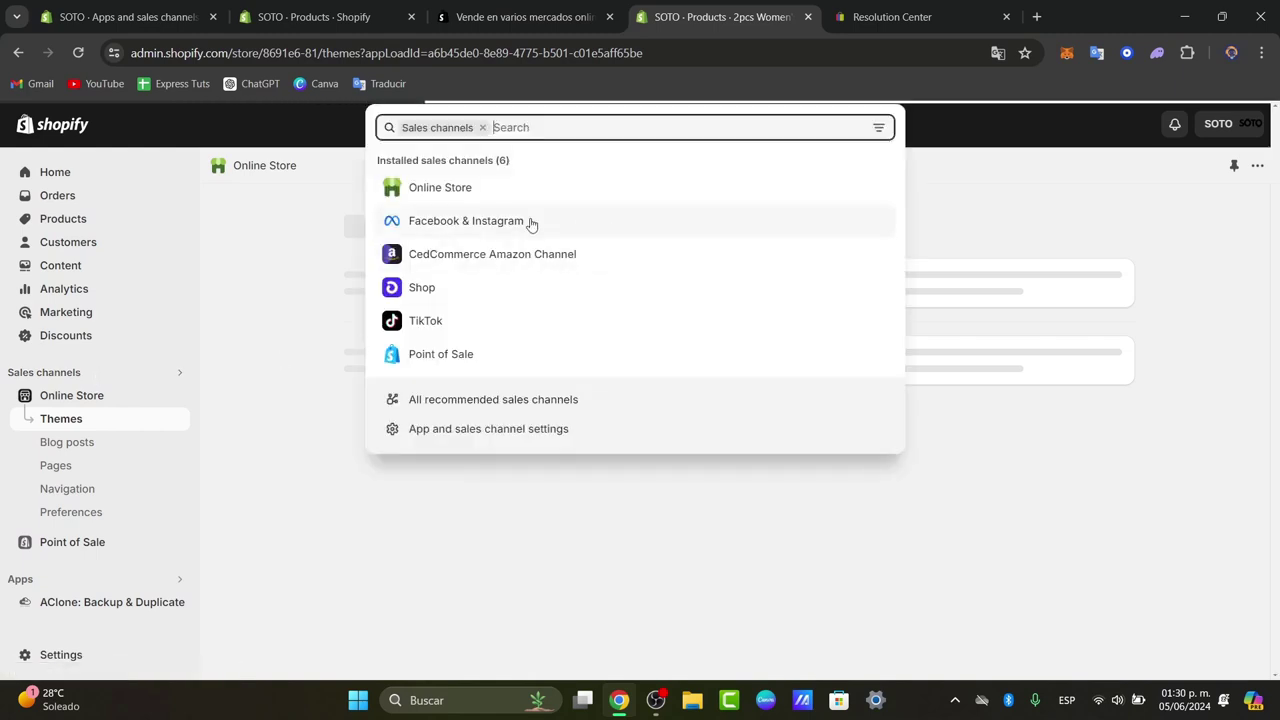